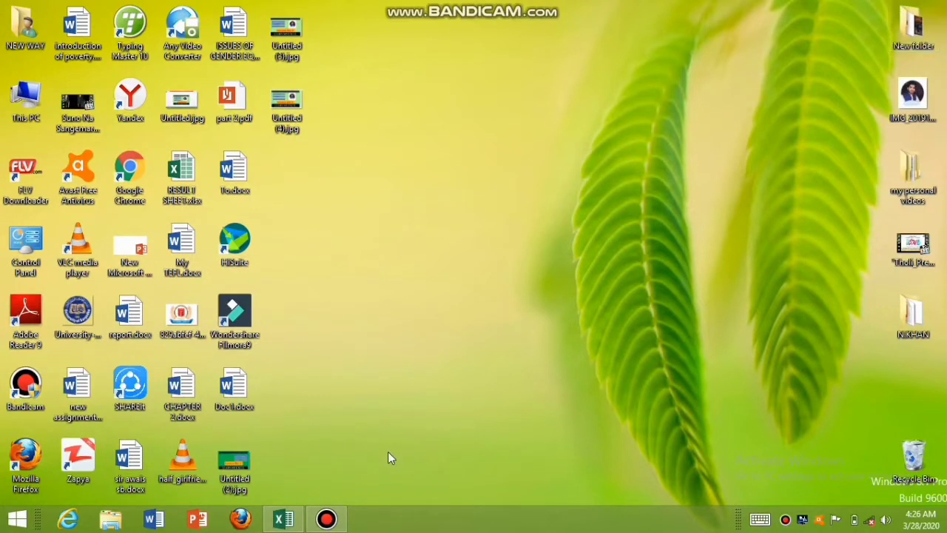
Restore the Excel workbook from the taskbar, showing its empty Sheet2.
click(294, 518)
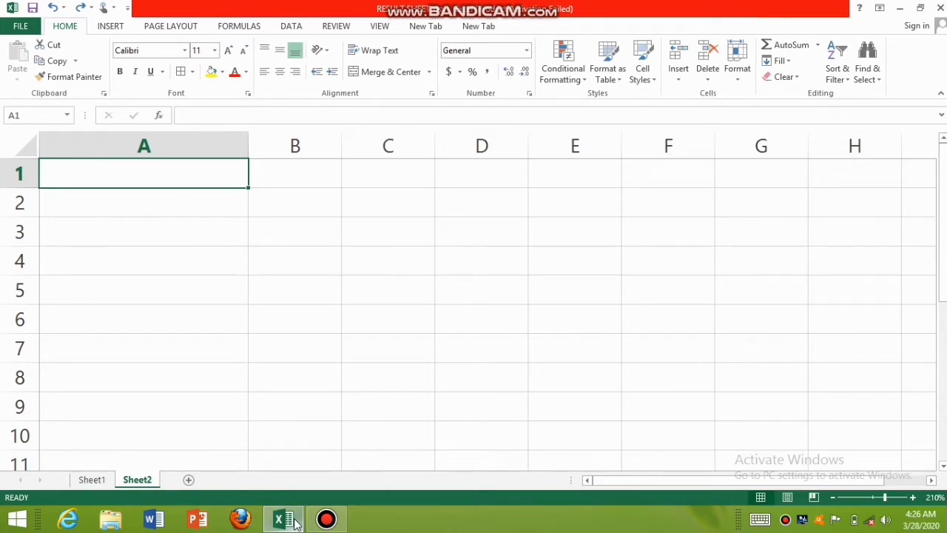
Enter the labels count, countblank, percentage, now and today in A1 through A5.
text(count)
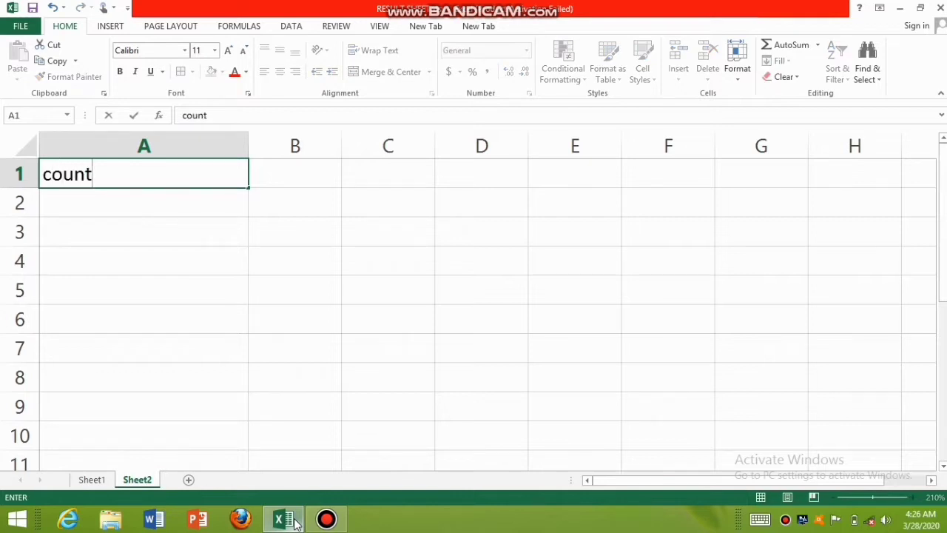
key(Return)
text(coun)
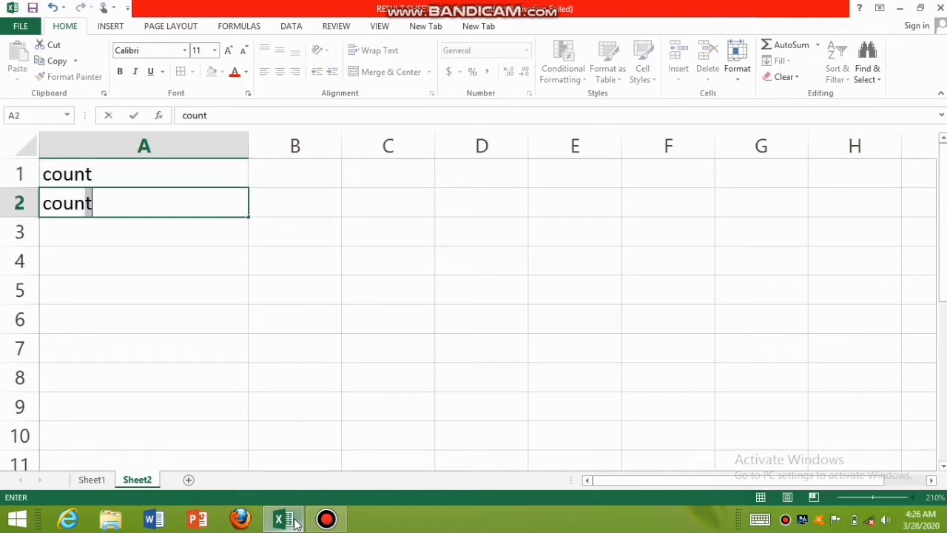
text(tblan)
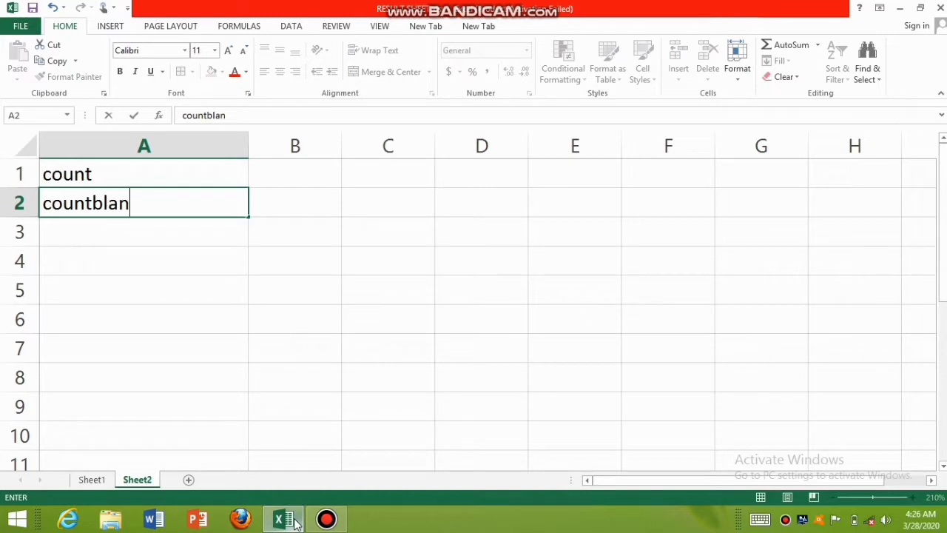
text(k)
key(Return)
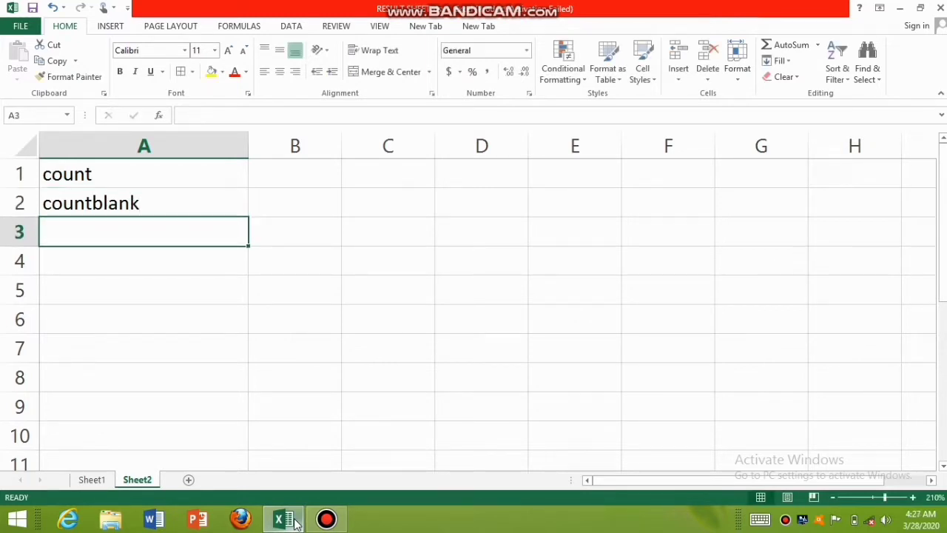
text(perc)
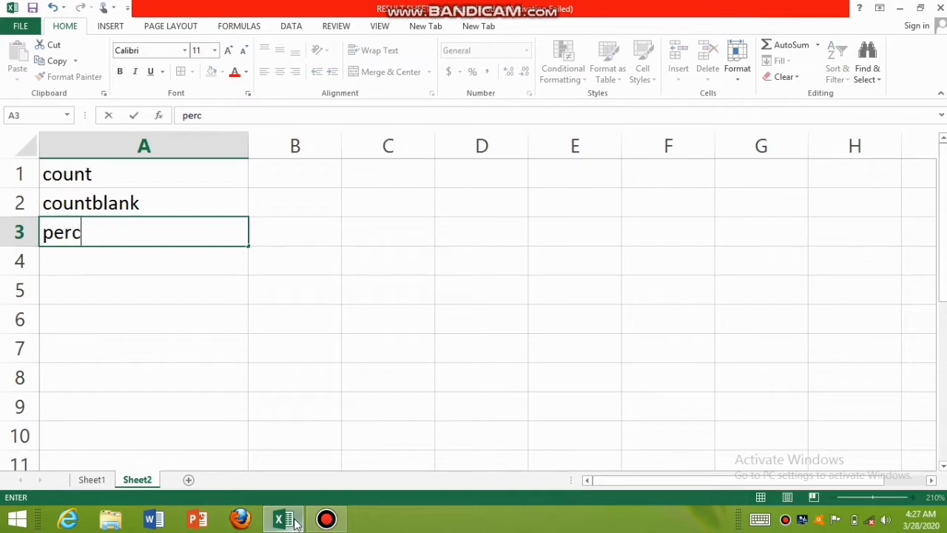
text(entage)
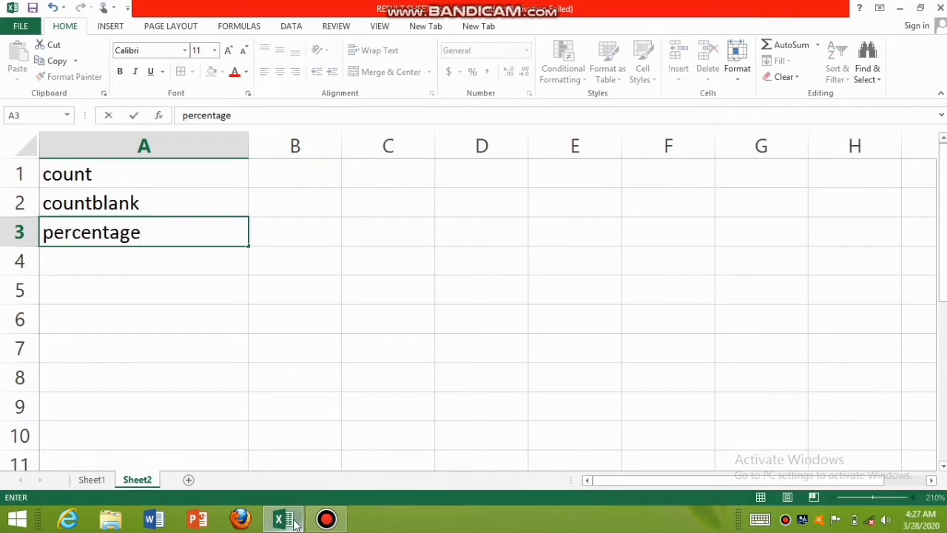
key(Return)
text(now)
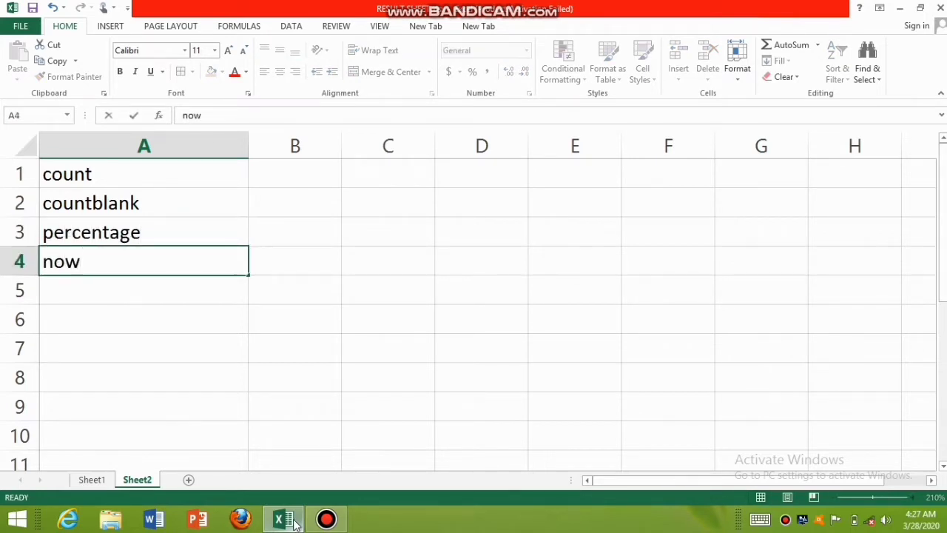
key(Return)
text(toda)
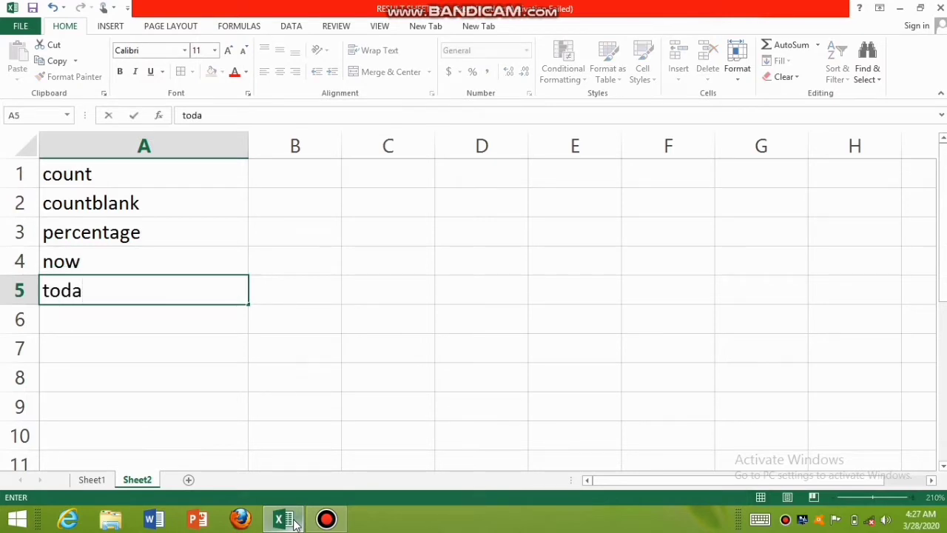
text(y)
click(123, 170)
Give the labels in A1:A5 a yellow fill and All Borders.
drag(123, 170, 139, 288)
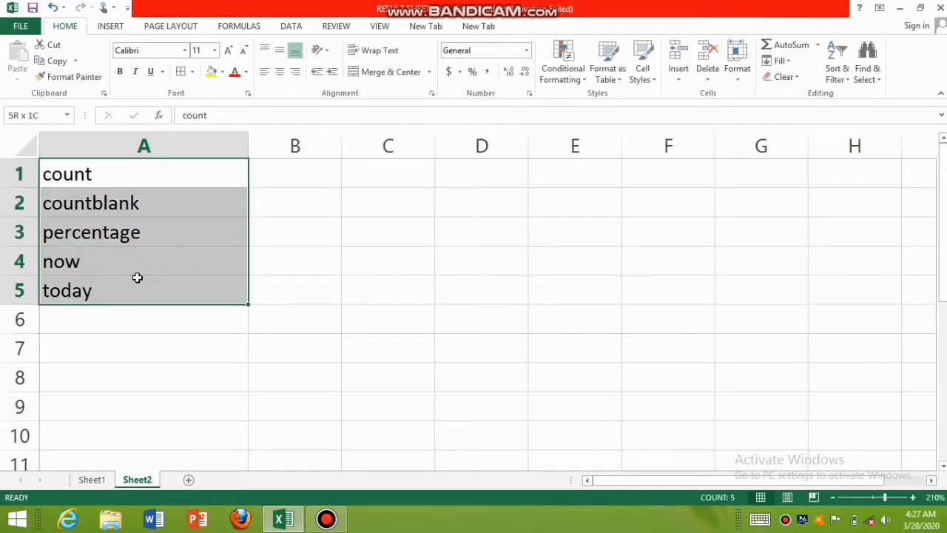
click(212, 72)
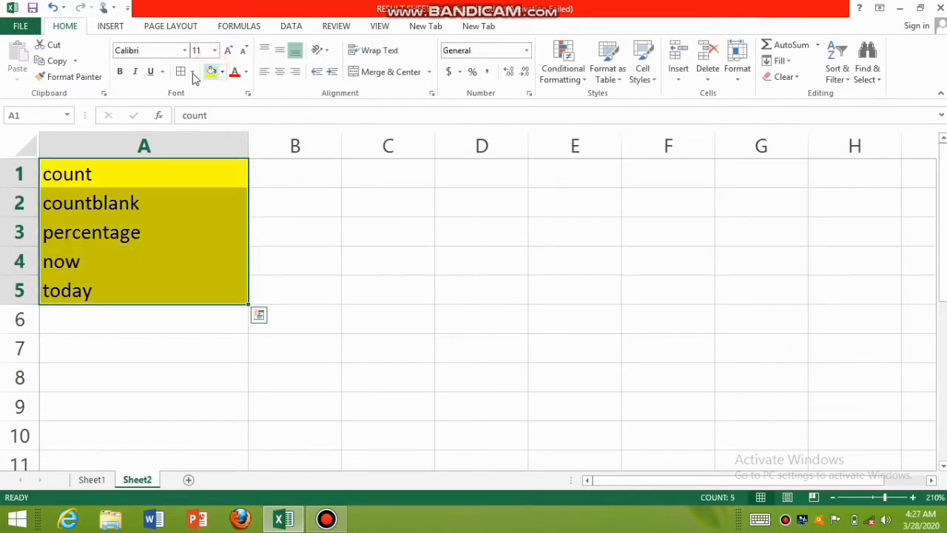
click(187, 74)
click(273, 194)
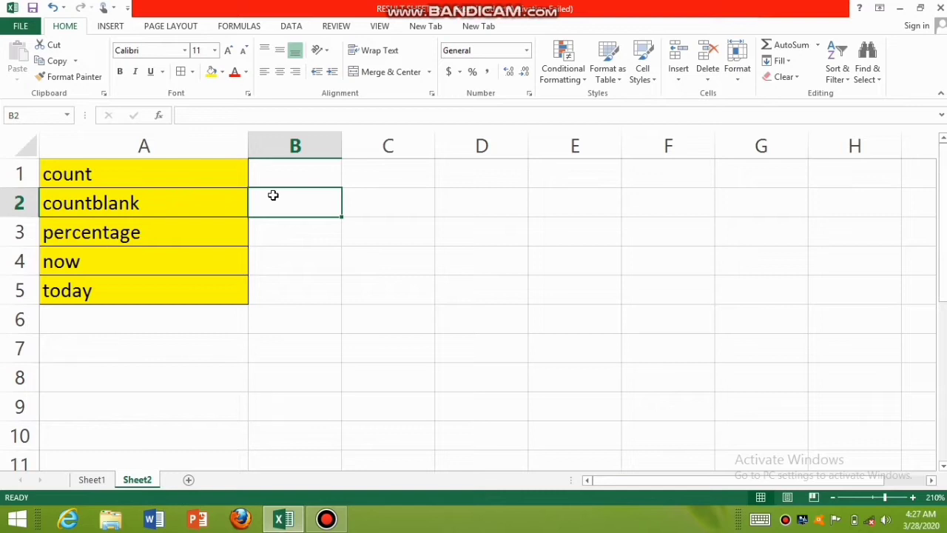
Select C1:F1 and then the block B1:G8, ending on cell D2.
click(406, 215)
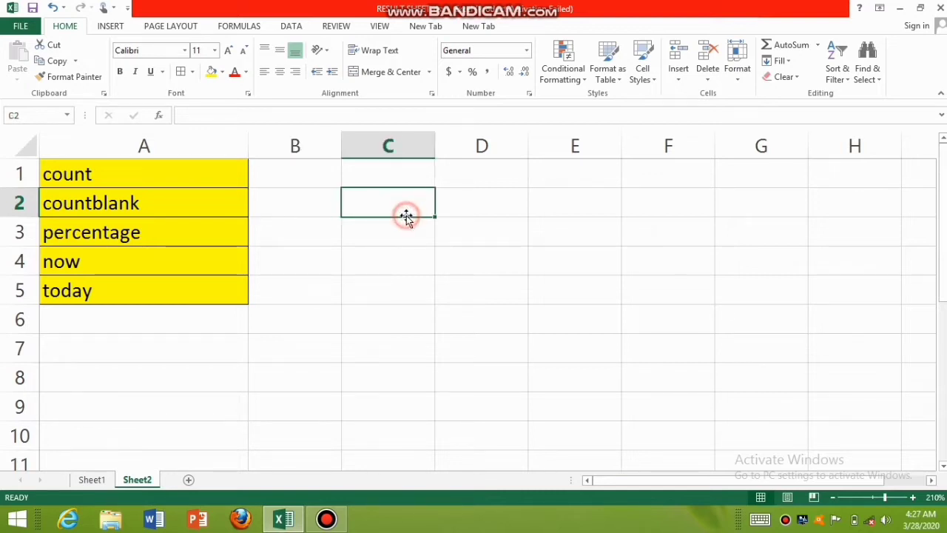
click(398, 178)
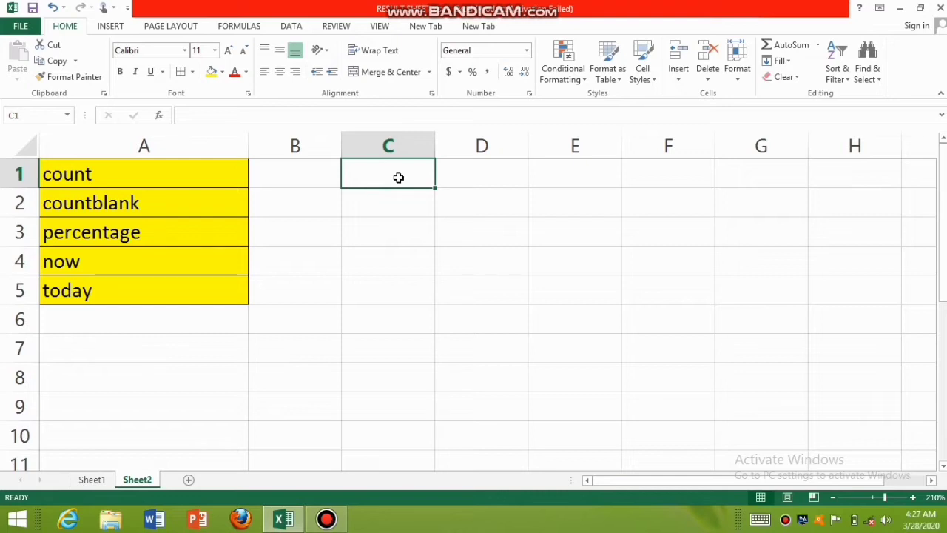
drag(398, 177, 686, 182)
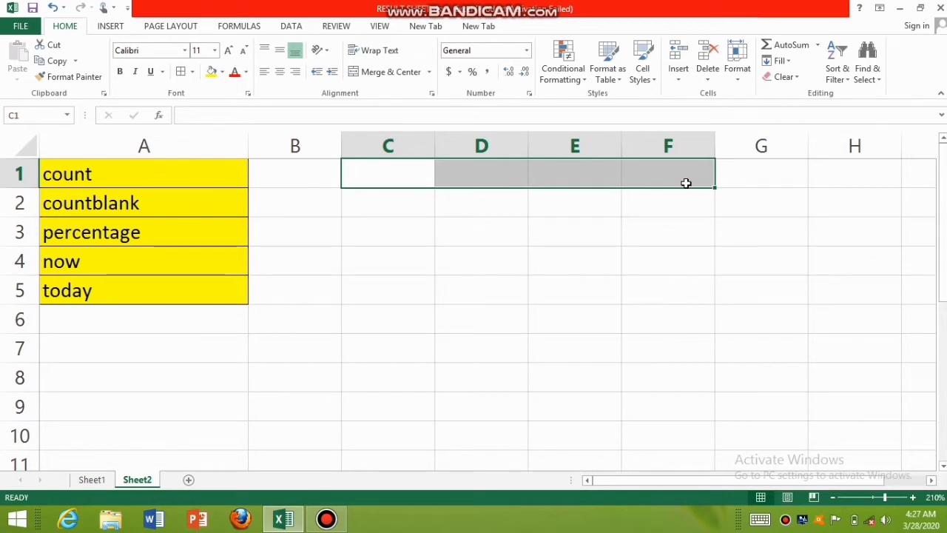
click(381, 182)
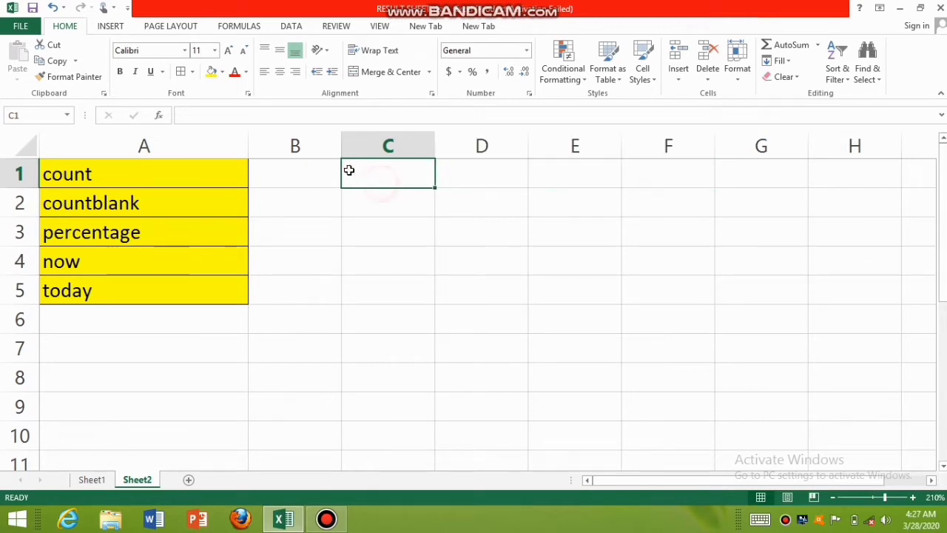
mouse_move(325, 172)
mouse_down()
mouse_move(807, 409)
mouse_move(736, 388)
mouse_up()
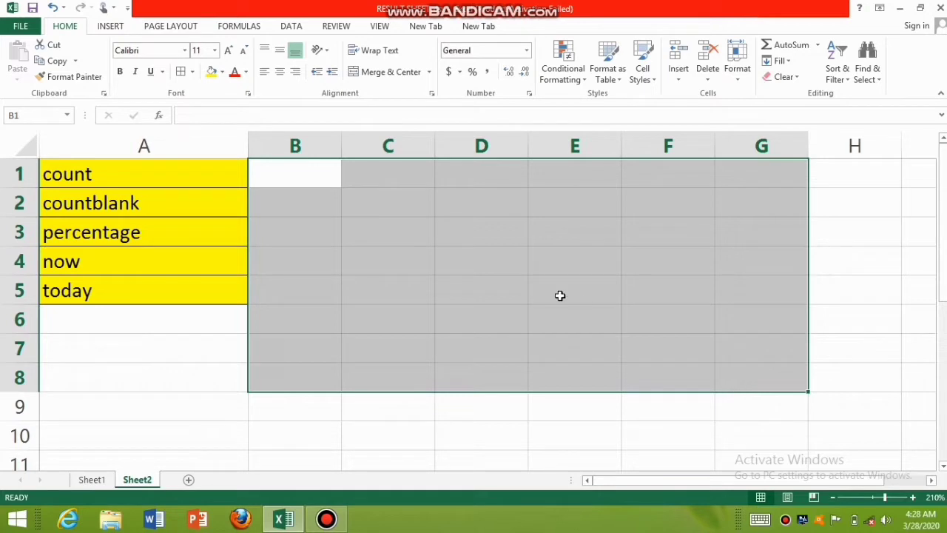
click(444, 207)
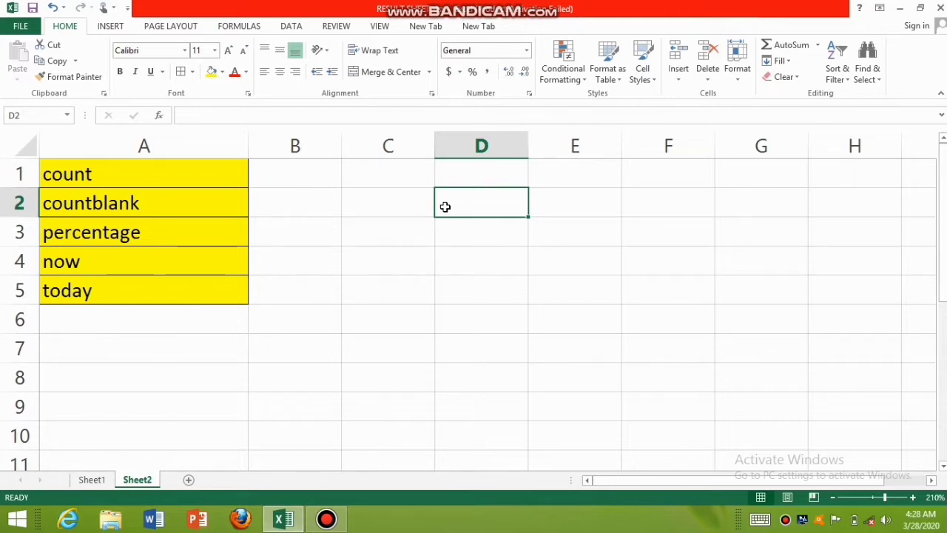
Enter 23, 44, 56 and 67 into C1 through F1.
click(398, 176)
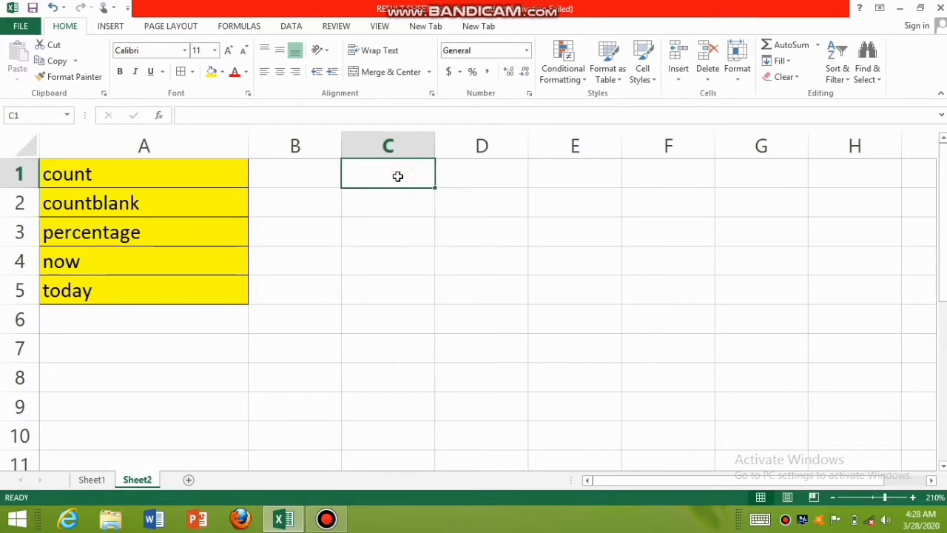
text(2)
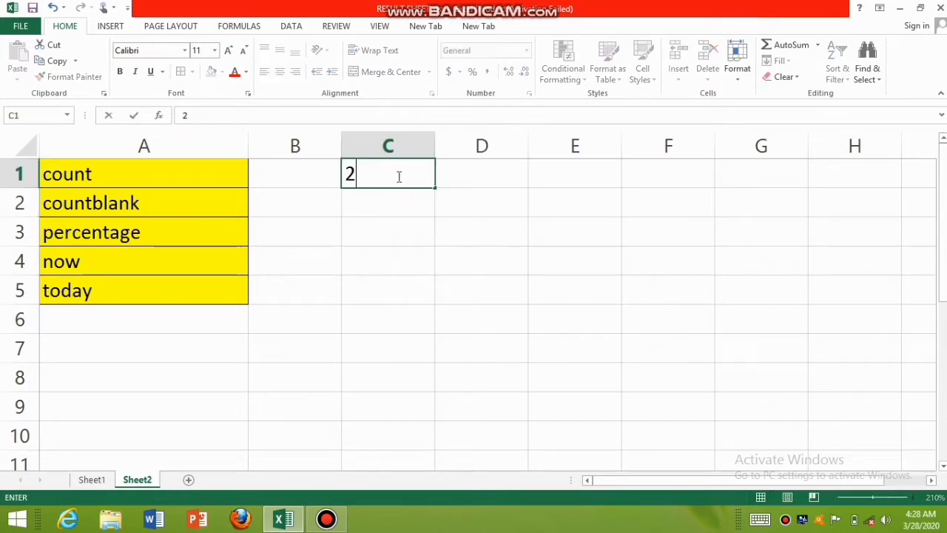
text(3)
key(Tab)
text(44)
key(Tab)
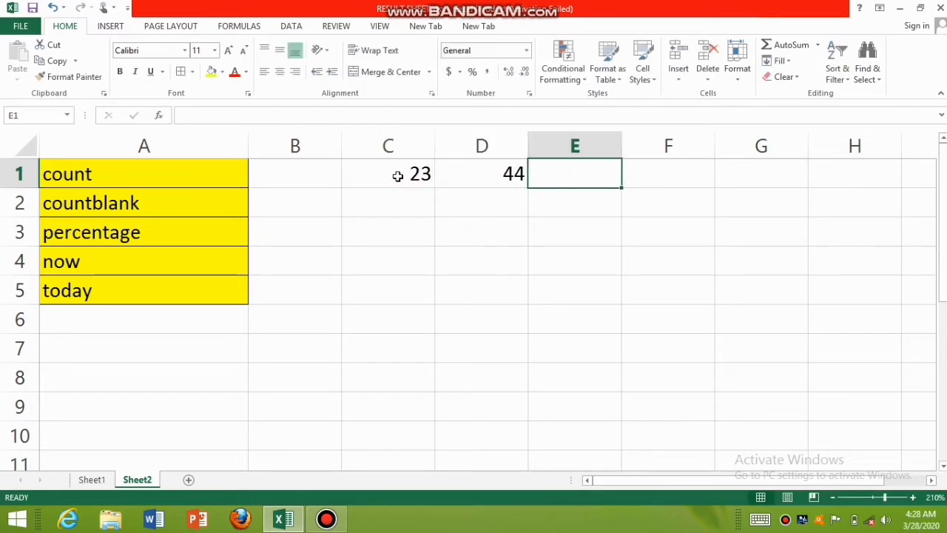
text(56)
key(Tab)
text(67)
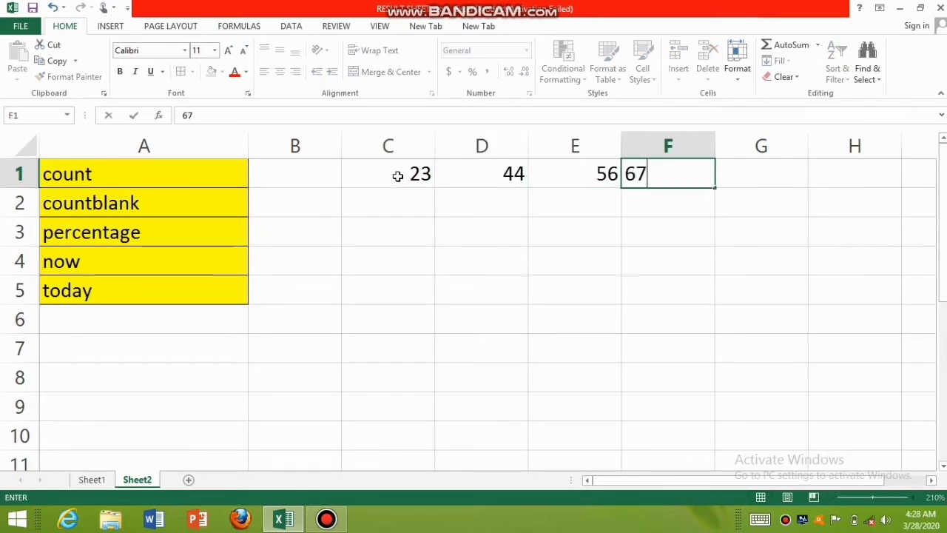
key(Tab)
Put 65 in both G2 and G1.
key(Down)
text(65)
key(Left)
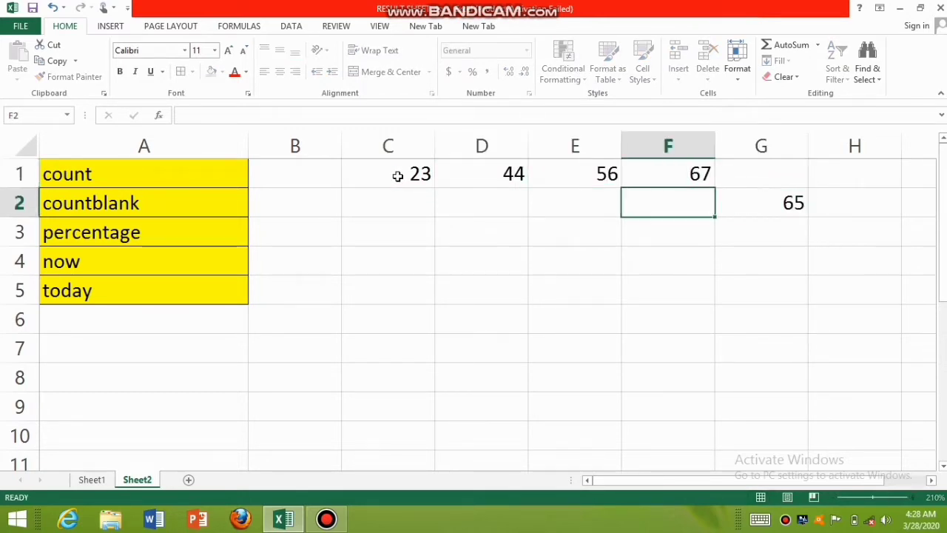
key(Right)
key(Right)
key(Up)
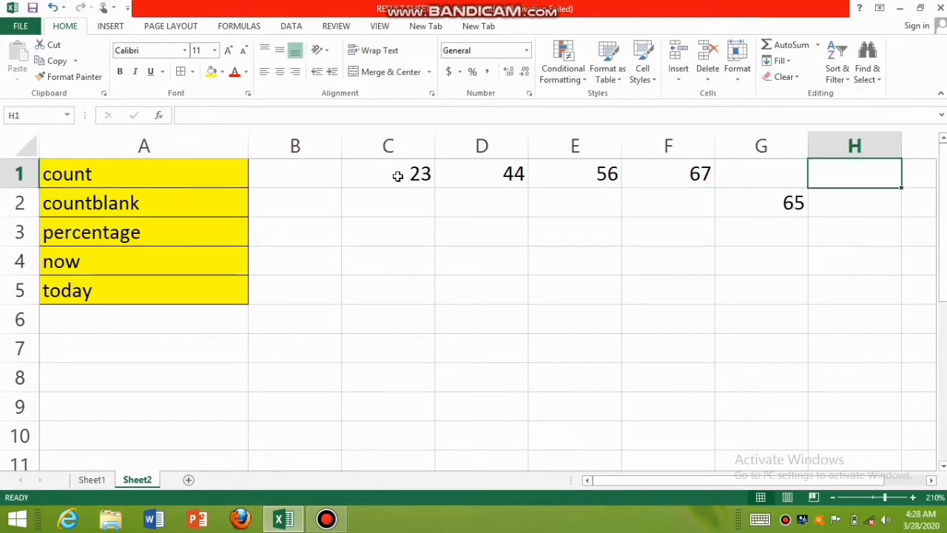
key(Left)
text(65)
key(Down)
Enter 54 in F2 and 43 in C2, then center the numbers in C1:G2.
key(Left)
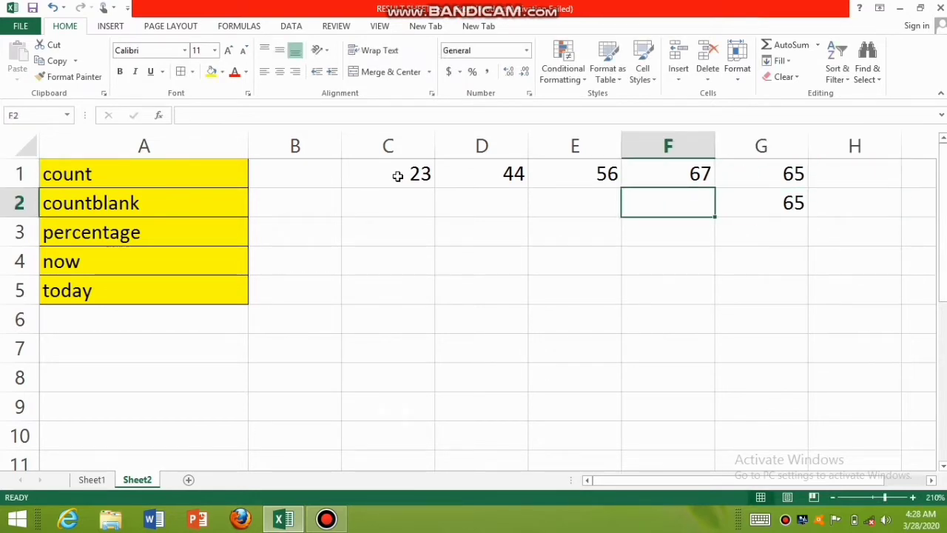
text(54)
key(Return)
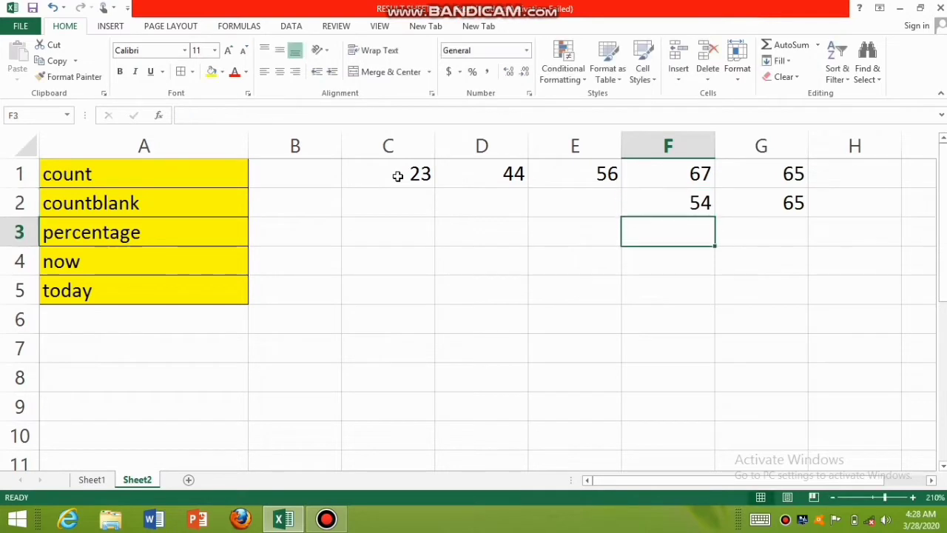
key(Left)
text(4)
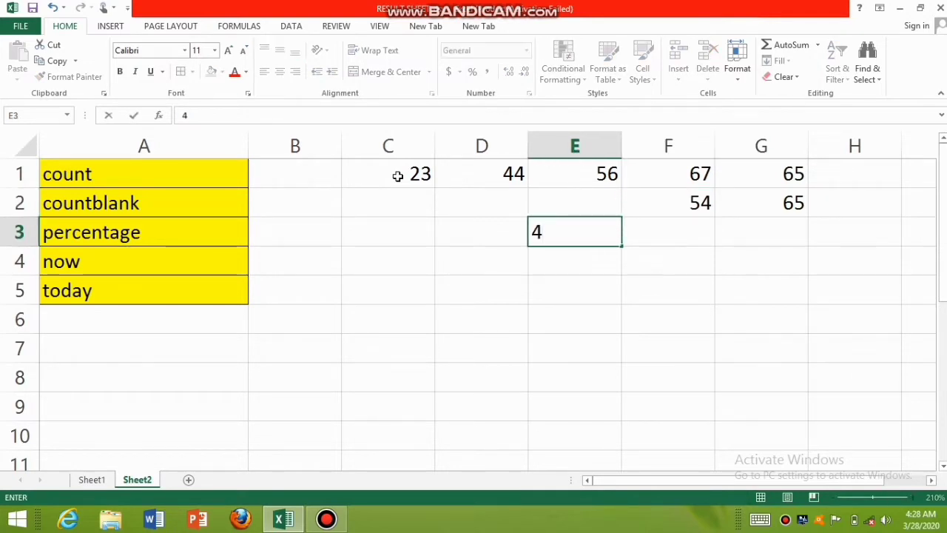
key(Escape)
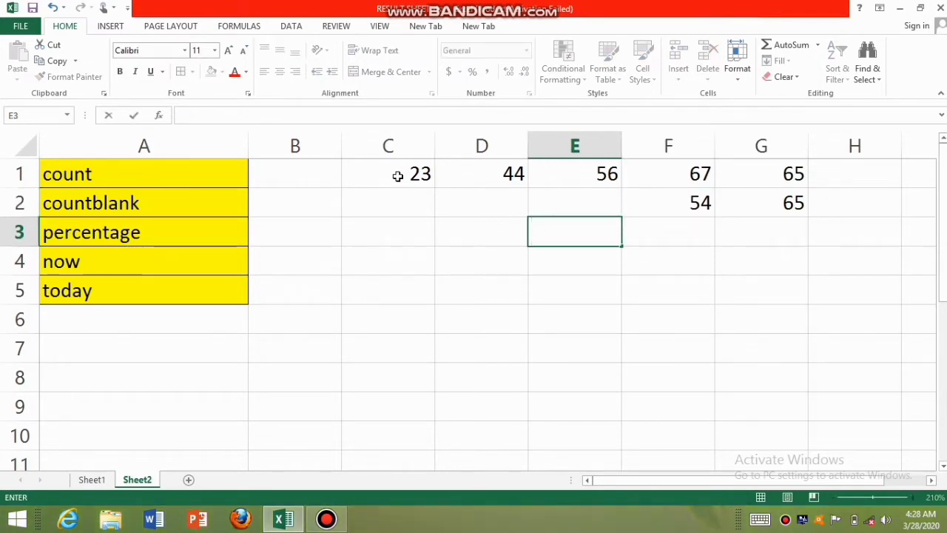
key(Up)
key(Left)
key(Left)
text(435)
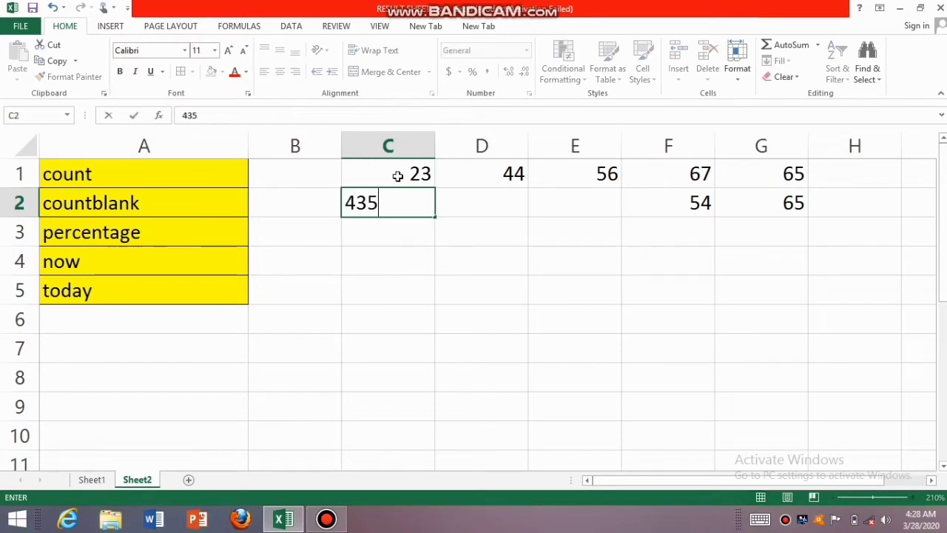
key(BackSpace)
click(497, 249)
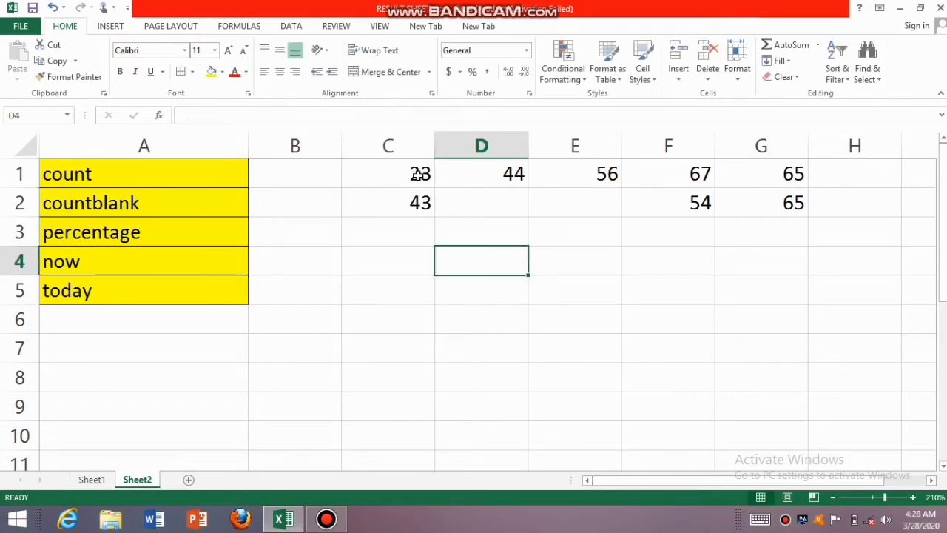
mouse_move(422, 174)
mouse_down()
mouse_move(691, 208)
mouse_move(757, 199)
mouse_up()
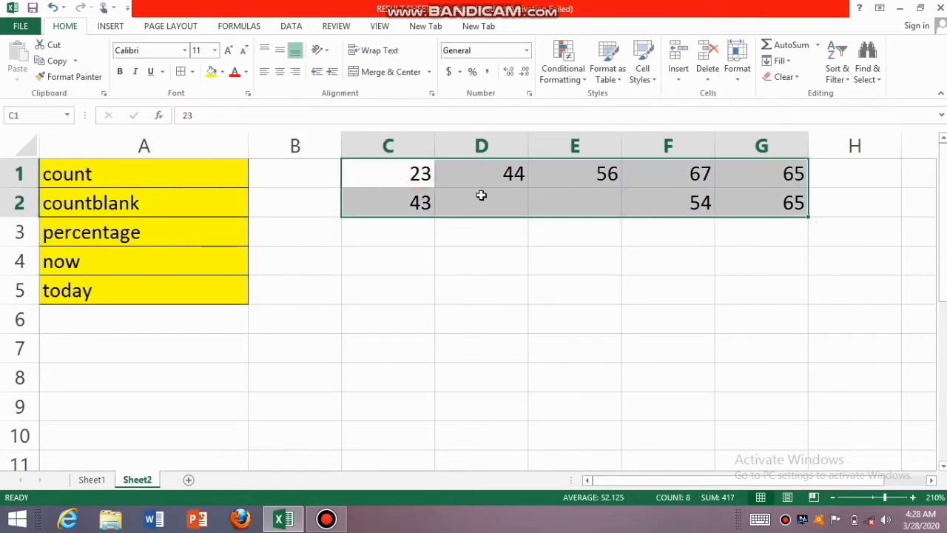
click(279, 72)
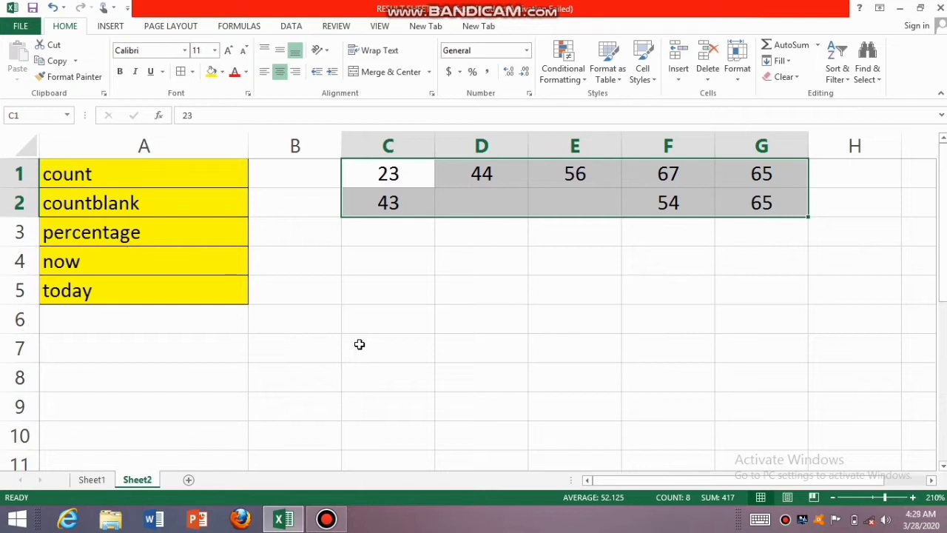
Enter =COUNT(C1:G1) in B1 so it returns 5.
click(292, 174)
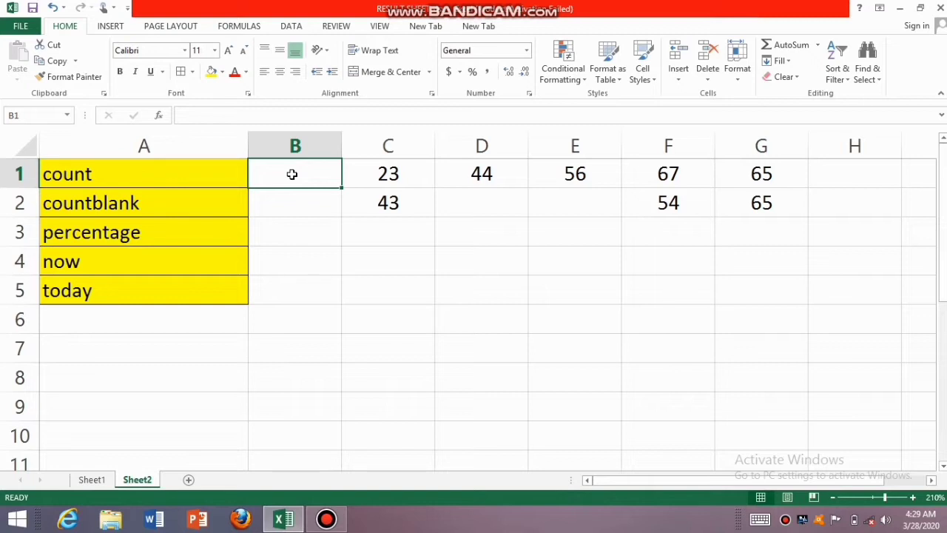
text(=)
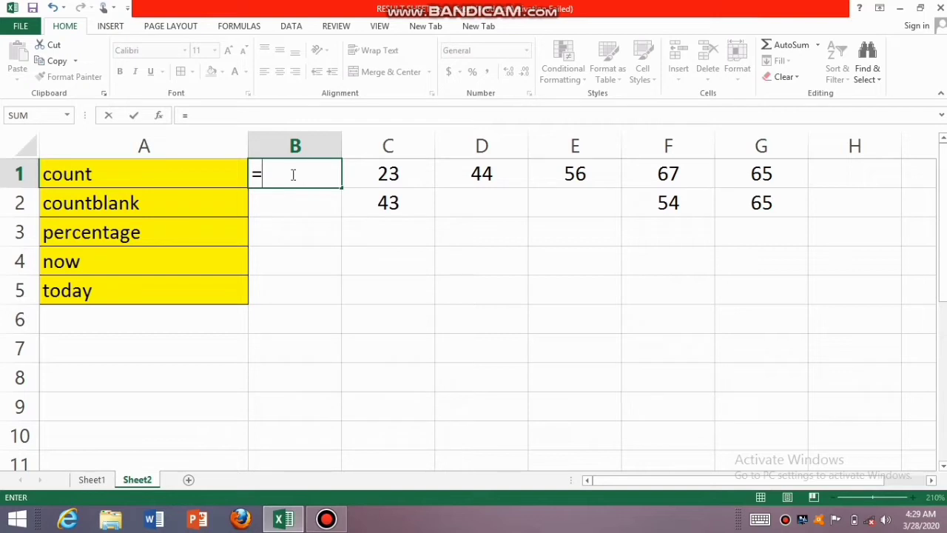
text(cou)
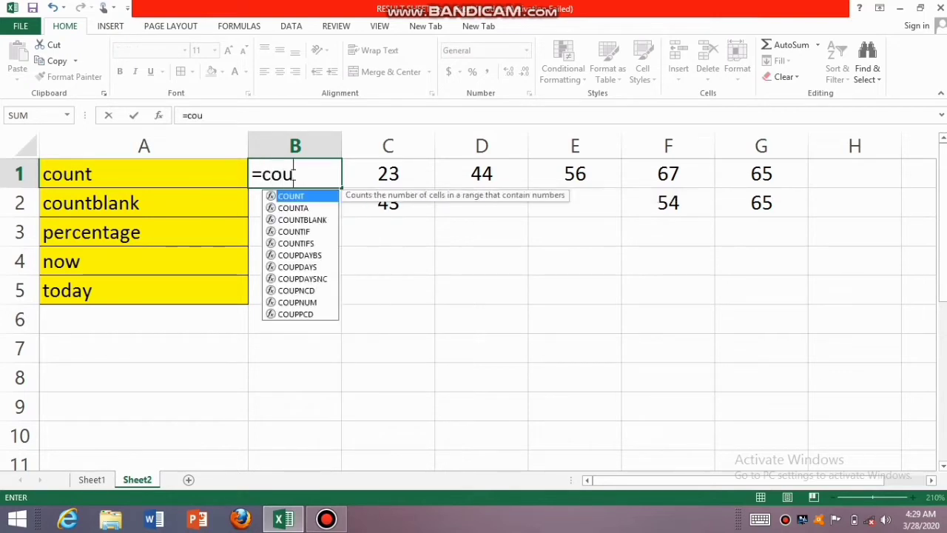
text(nt)
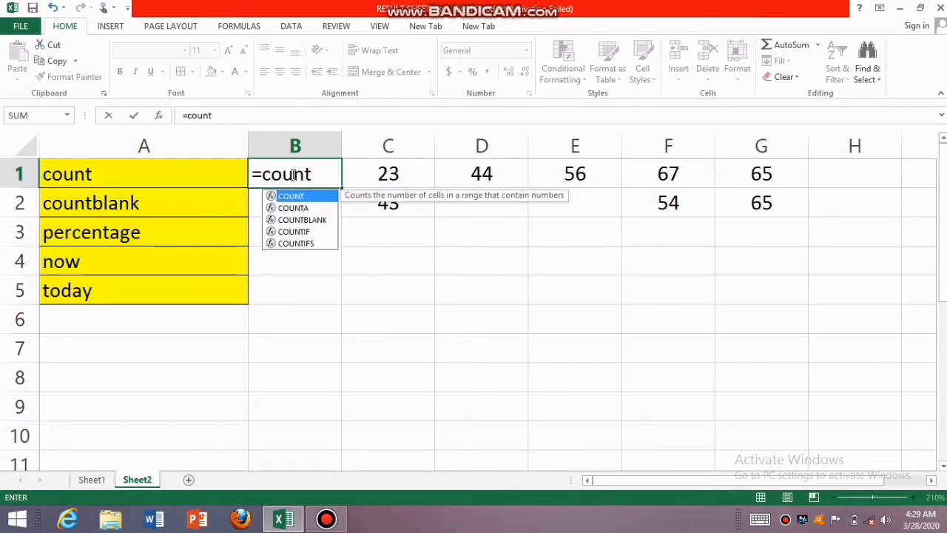
text(()
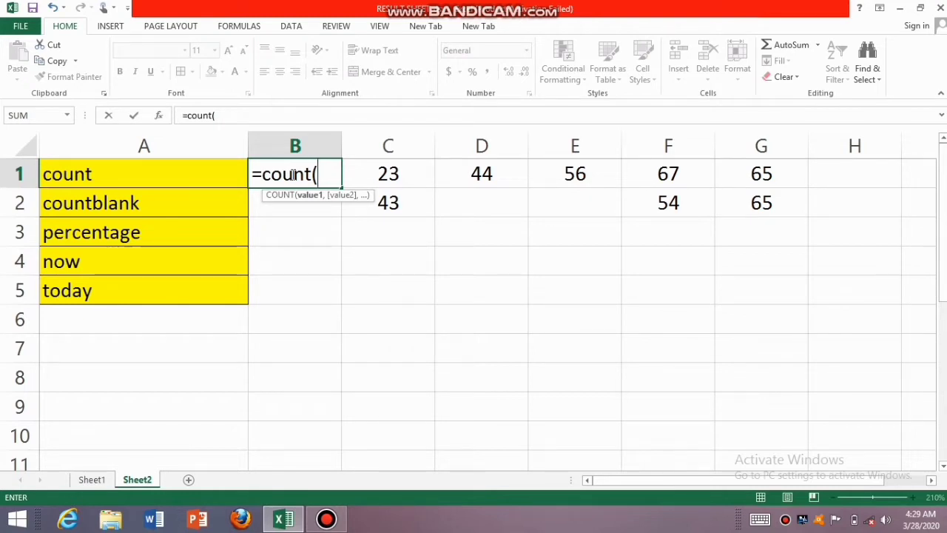
click(374, 173)
drag(373, 173, 771, 168)
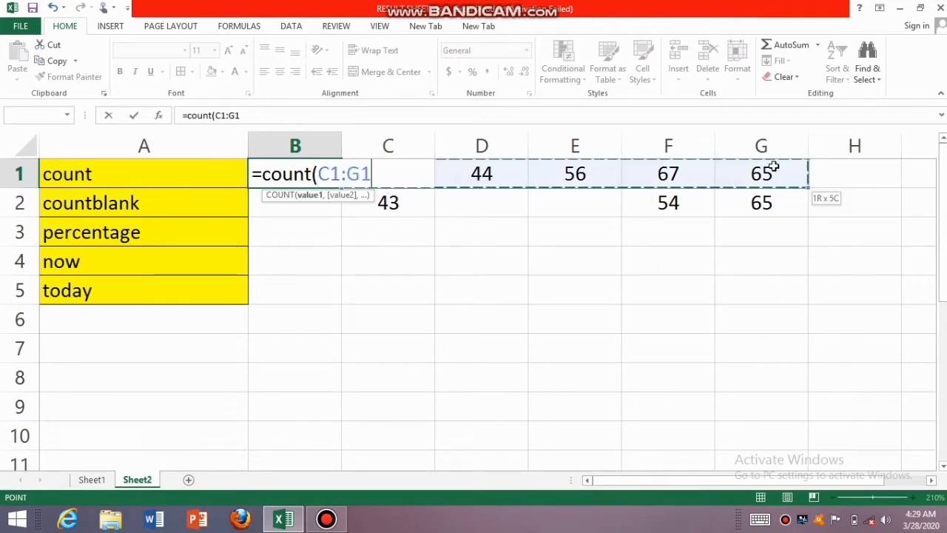
text())
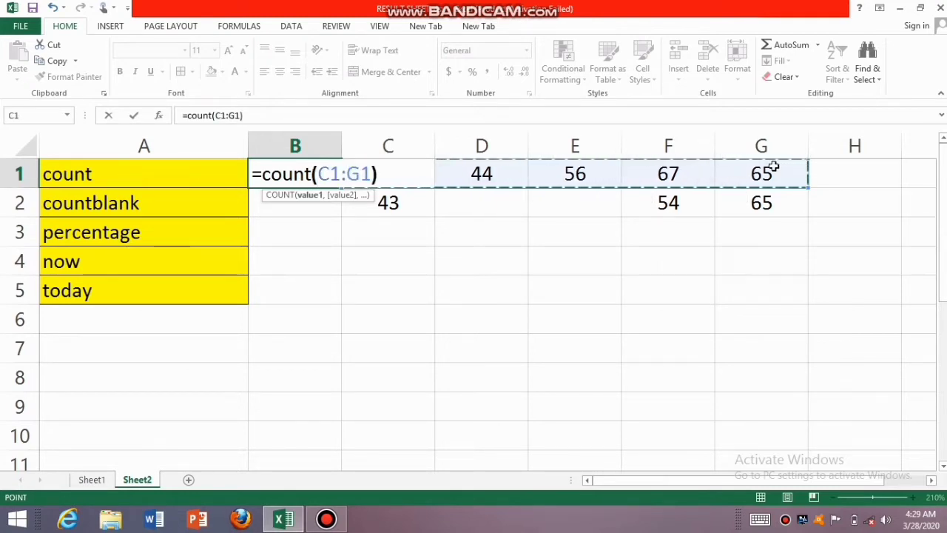
key(Return)
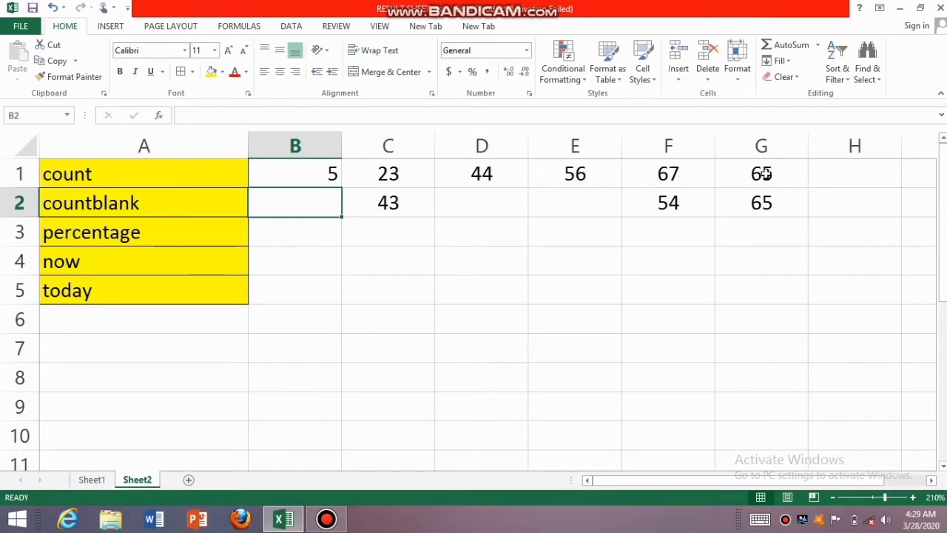
Fill cell B1, holding the count result, with red.
click(323, 172)
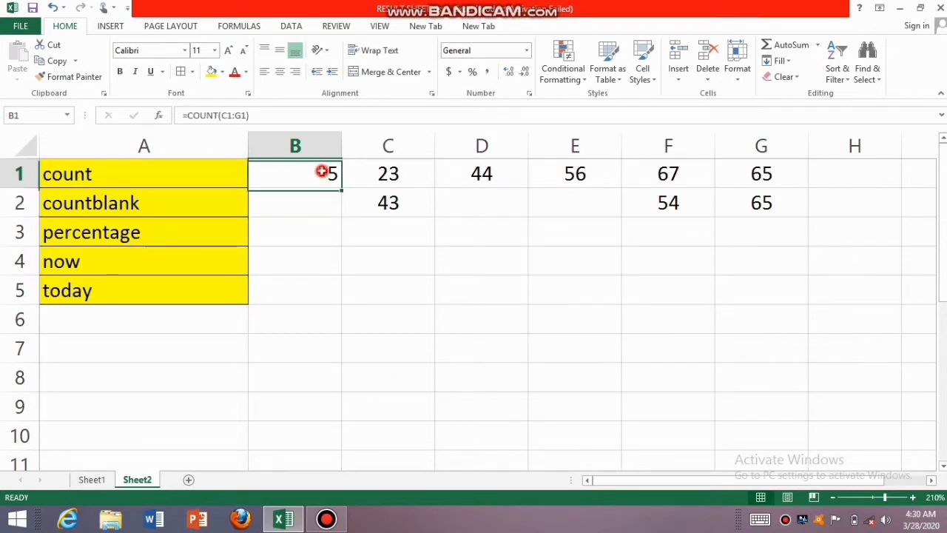
click(212, 74)
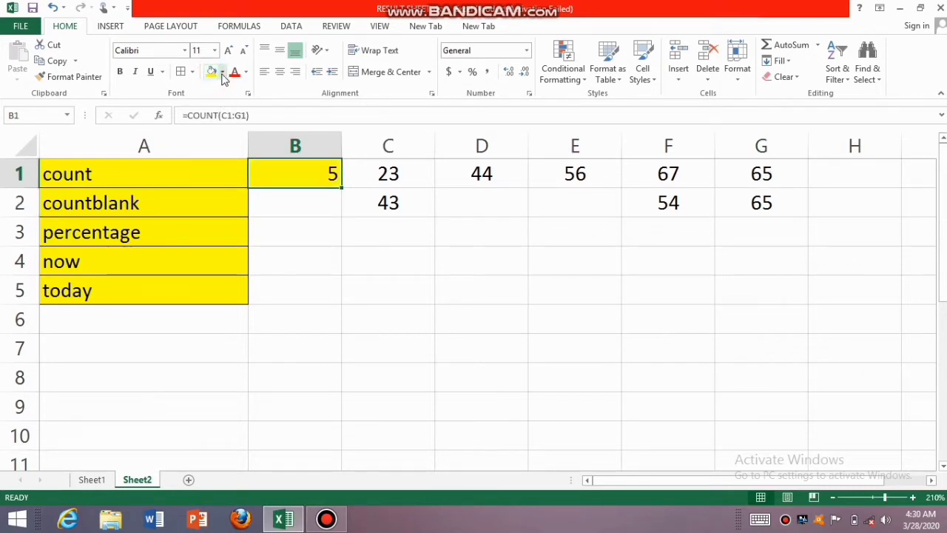
click(223, 73)
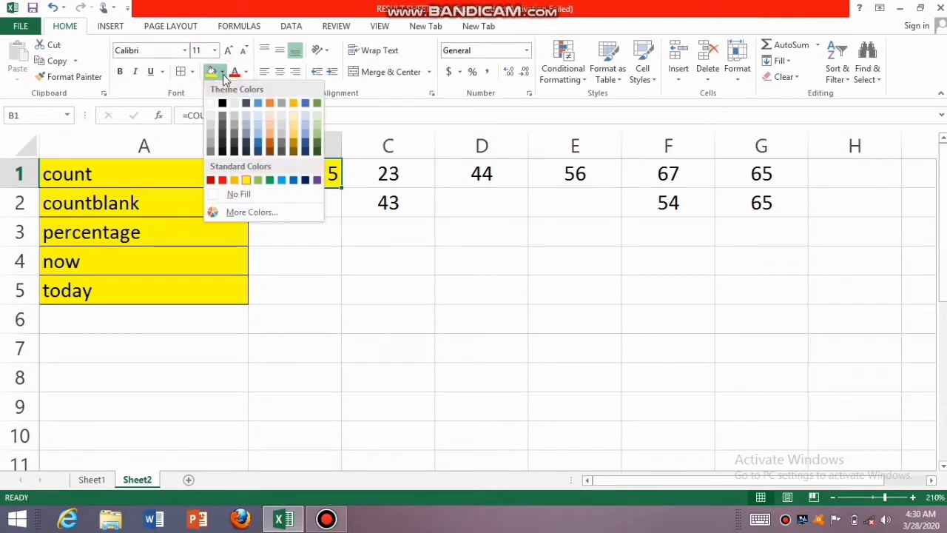
click(223, 180)
click(391, 238)
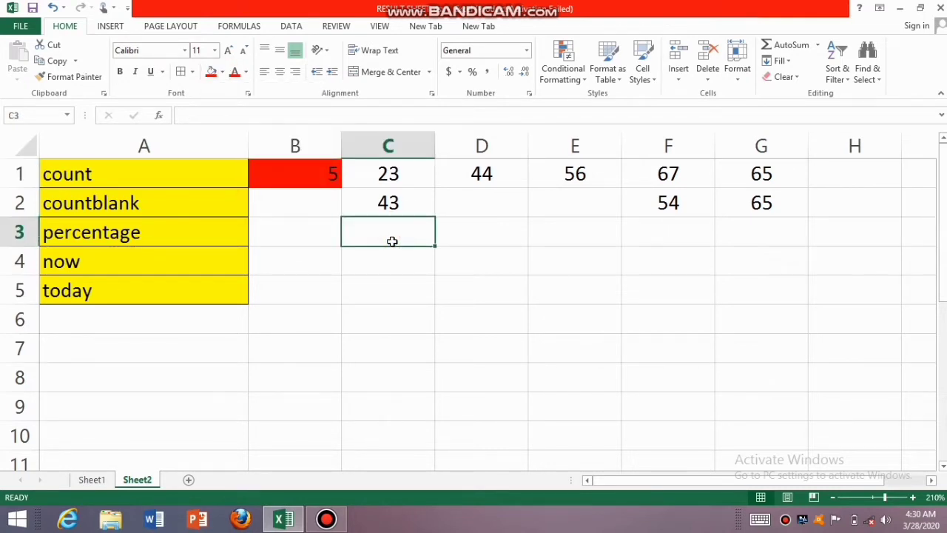
click(303, 179)
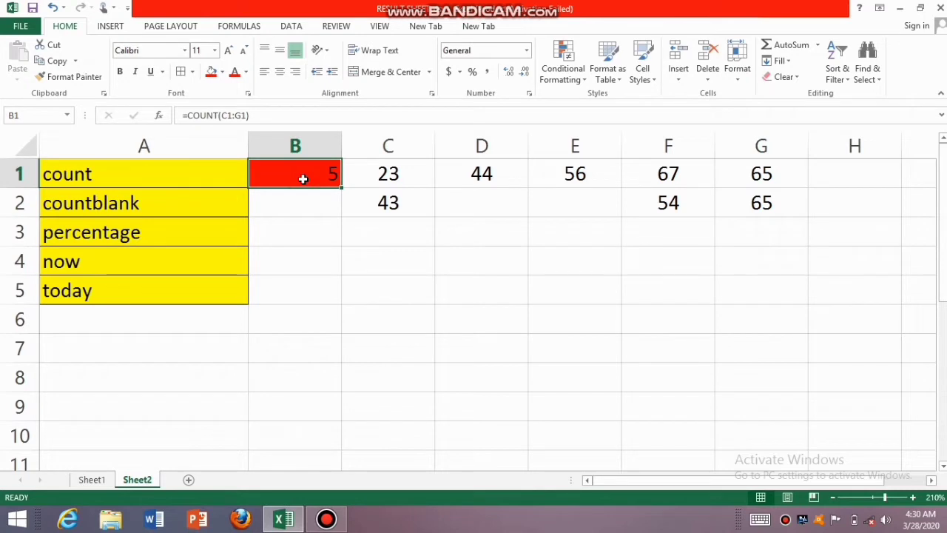
Add the number 56 in cell H1.
click(835, 178)
text(56)
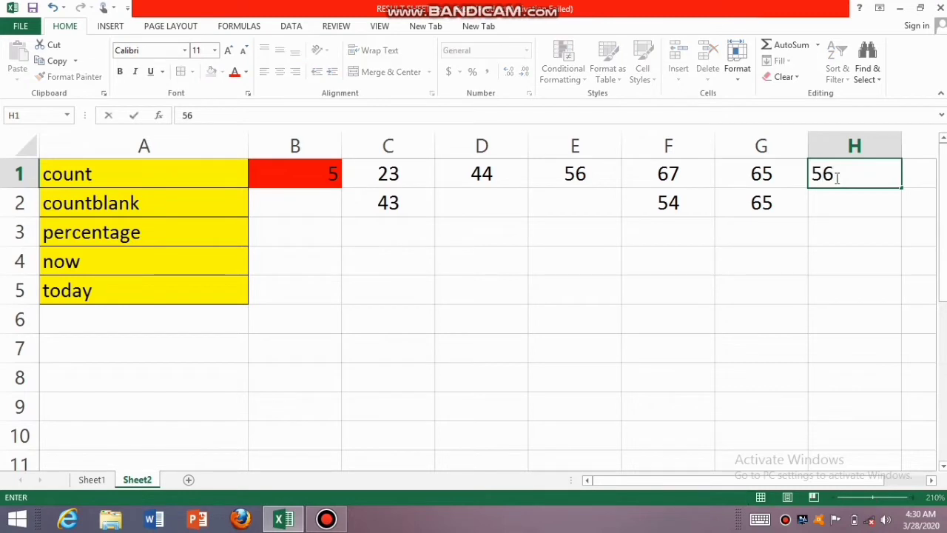
click(789, 239)
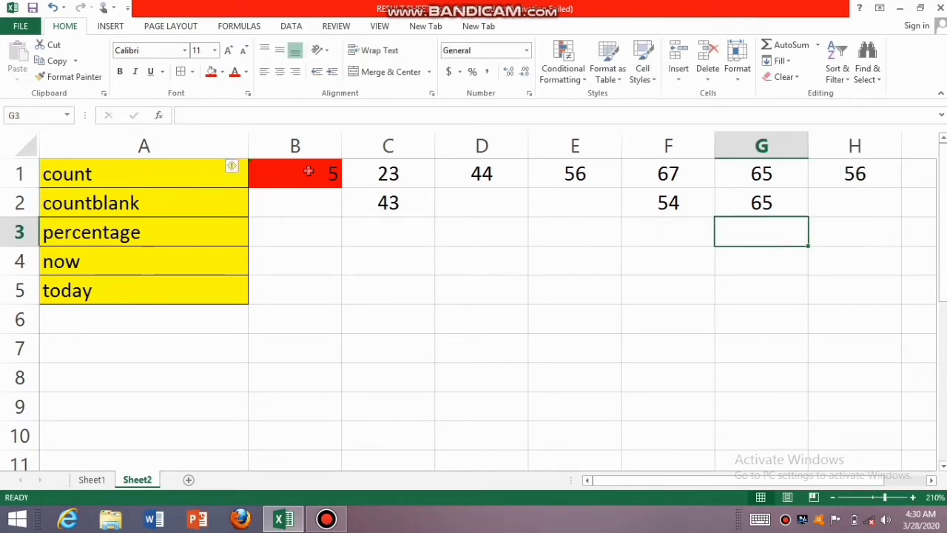
Extend B1's formula to =COUNT(C1:H1), accepting Excel's correction, so it shows 6.
double_click(309, 171)
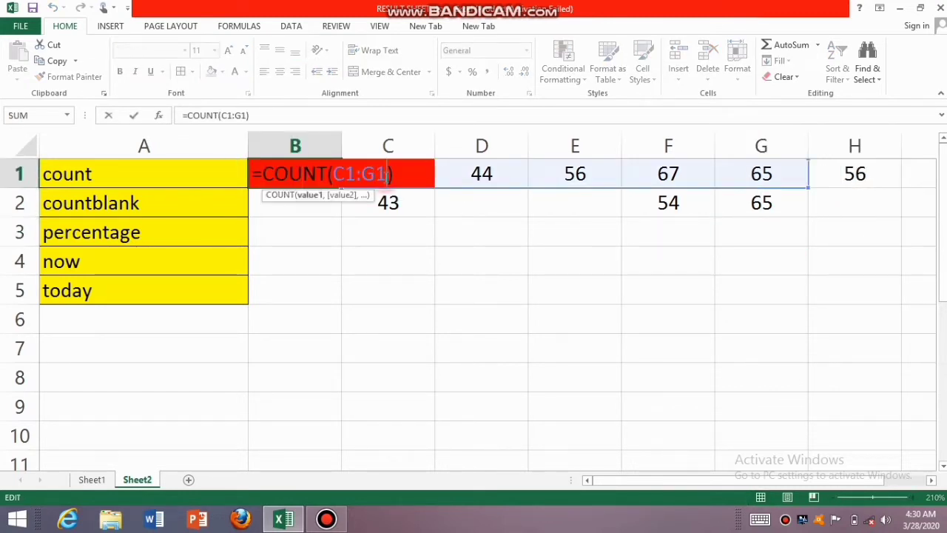
key(BackSpace)
key(BackSpace)
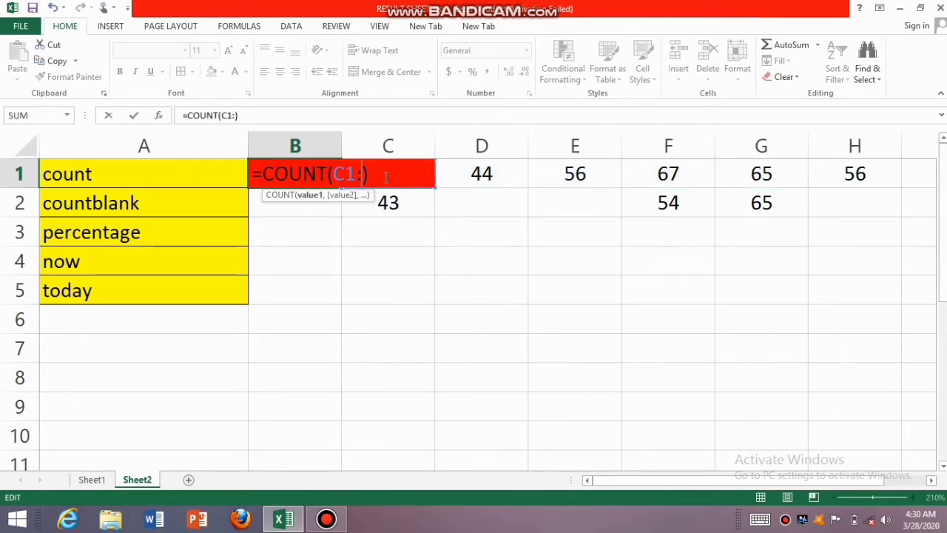
text(h)
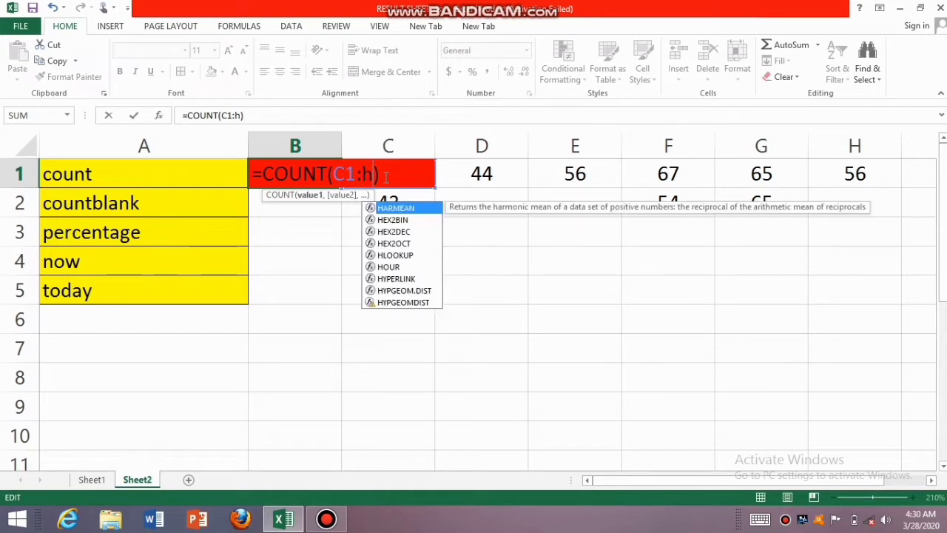
text(2)
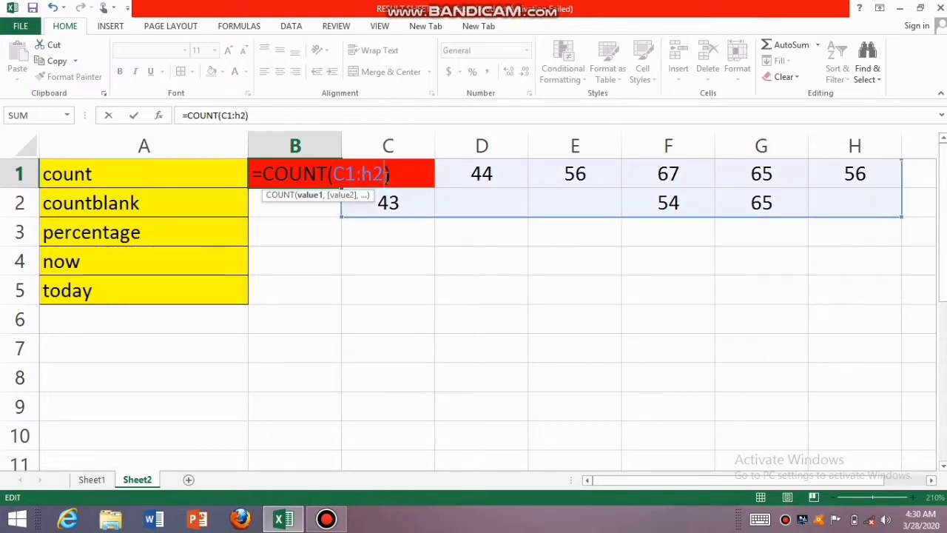
key(BackSpace)
text(1)
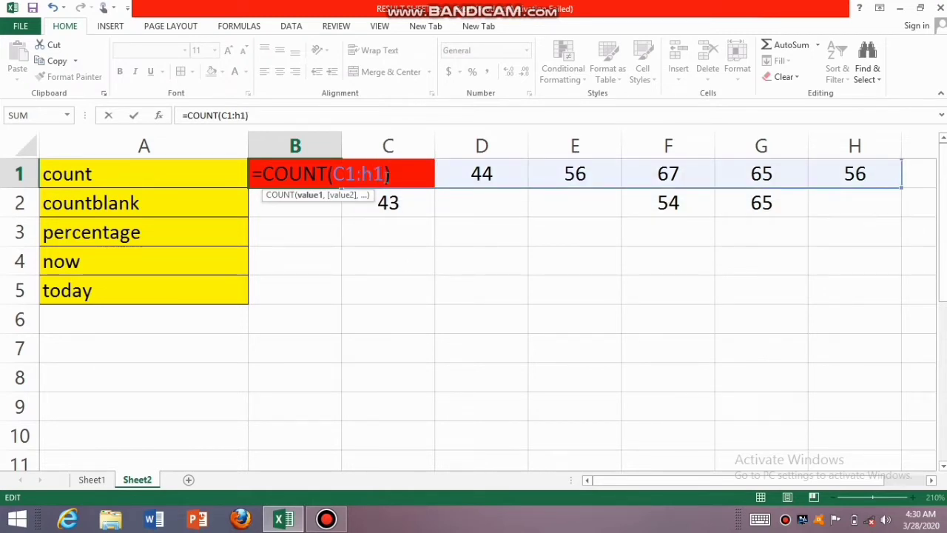
text())
key(Return)
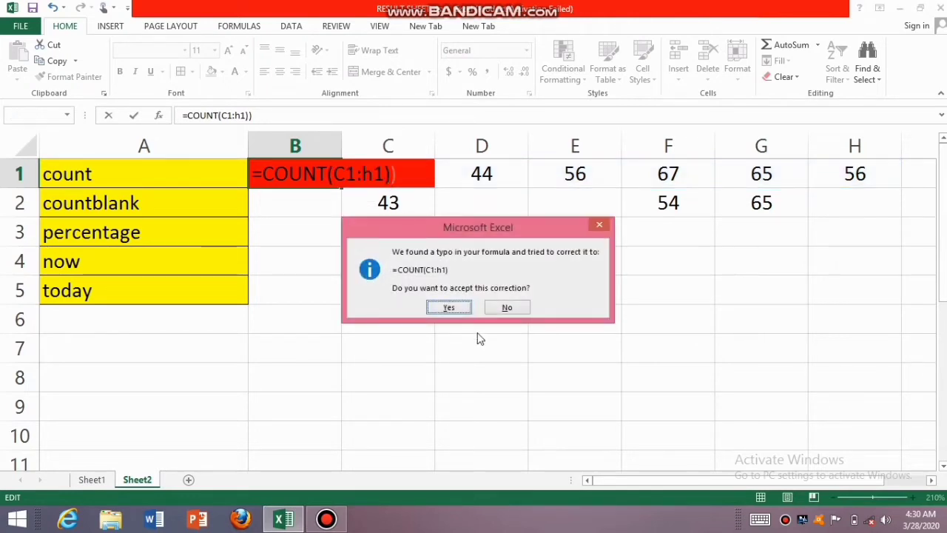
click(460, 307)
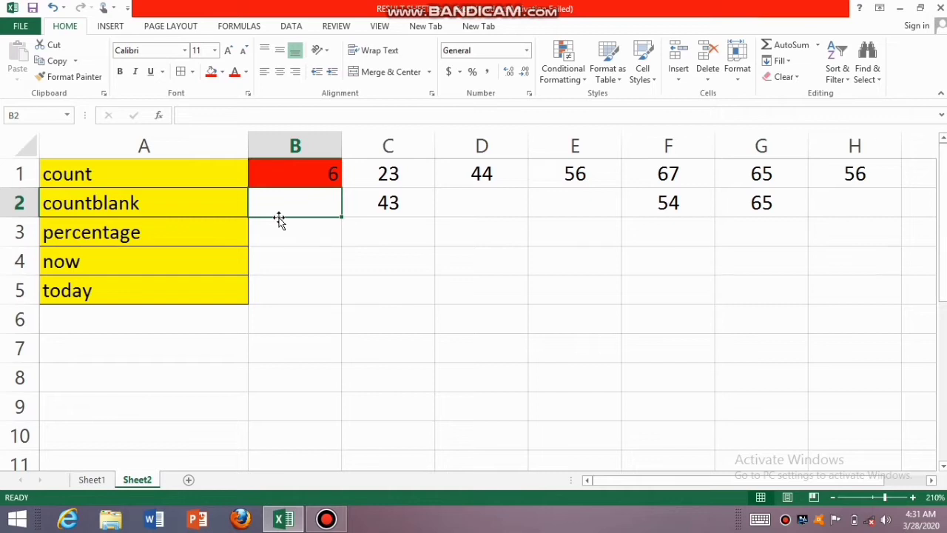
Enter =COUNTBLANK(C2:H2) in B2, which returns 3.
text(=c)
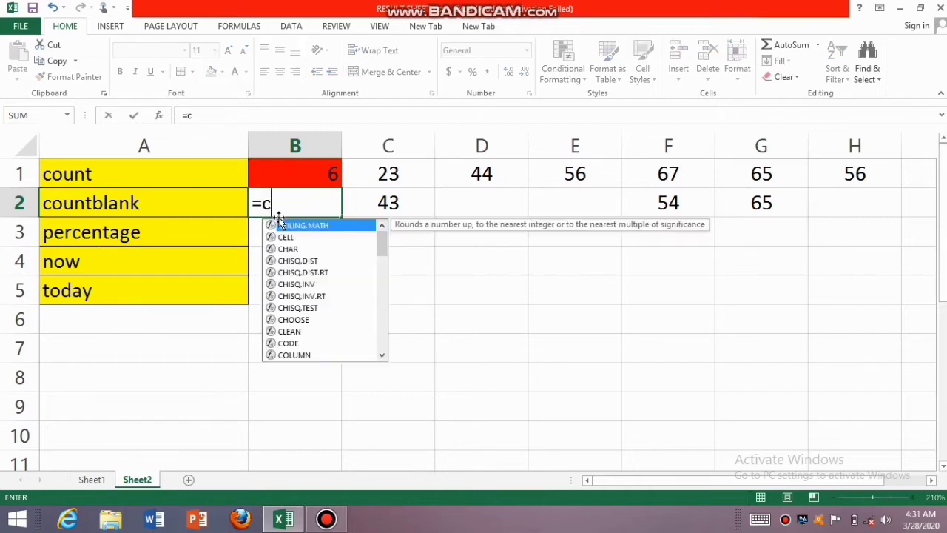
text(ountb)
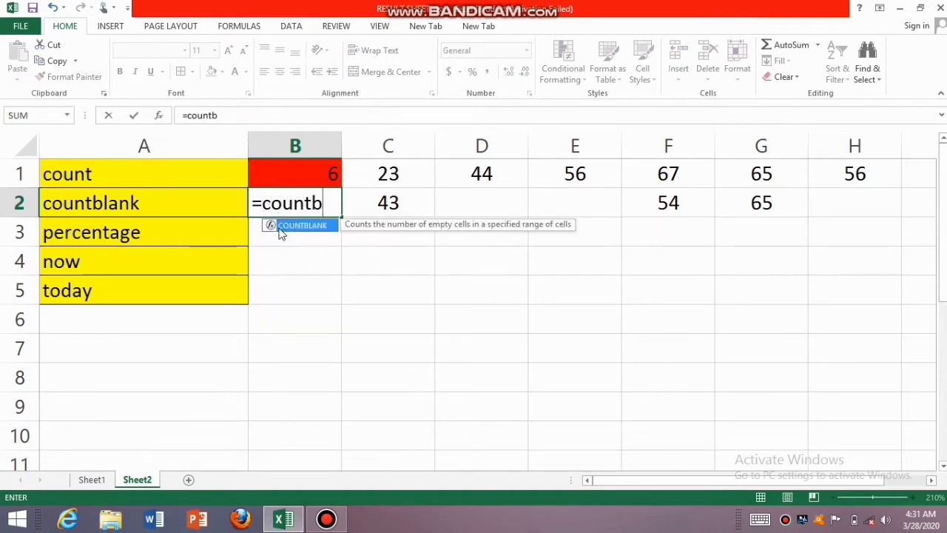
text(lank)
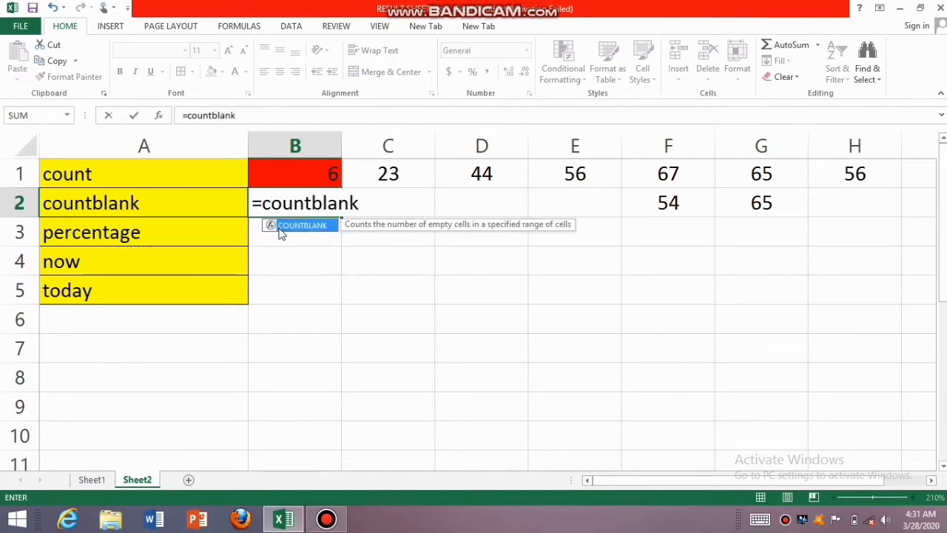
text(()
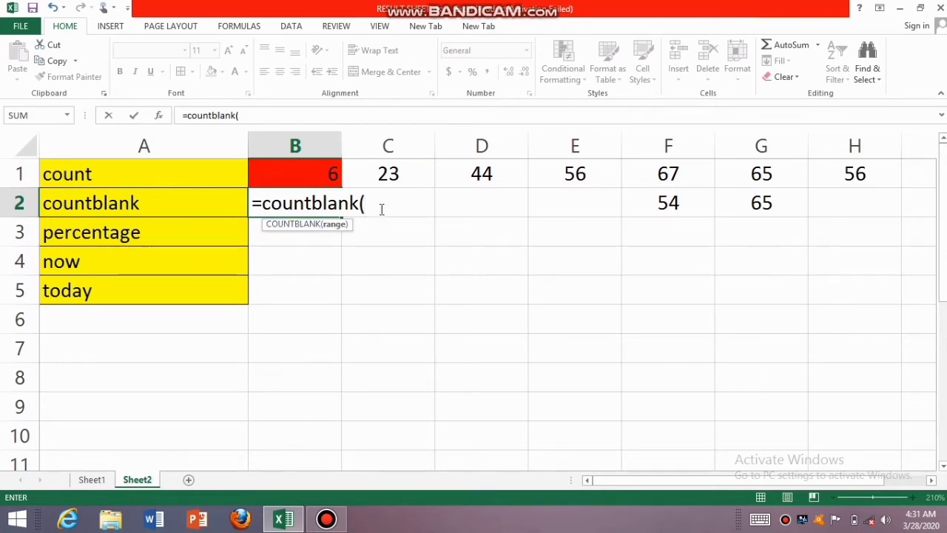
text(c2)
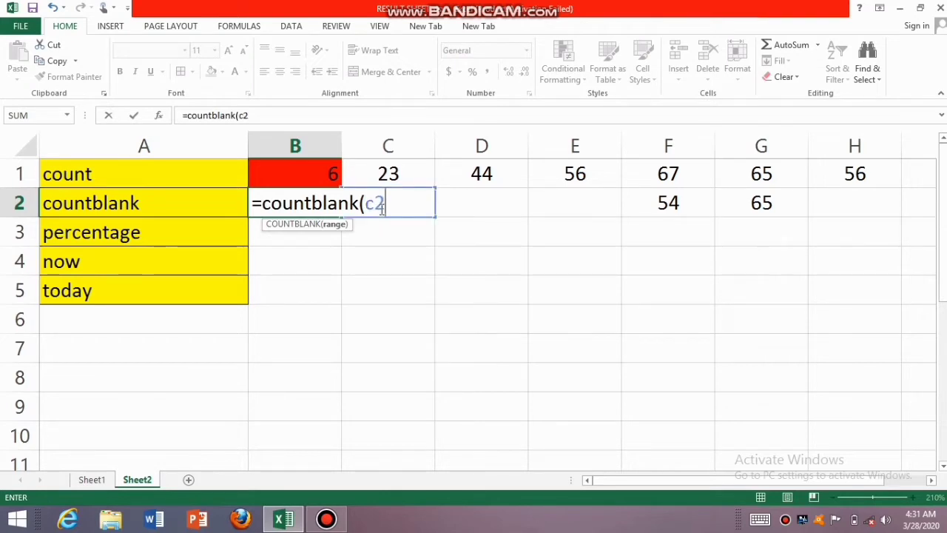
text(:)
text(h)
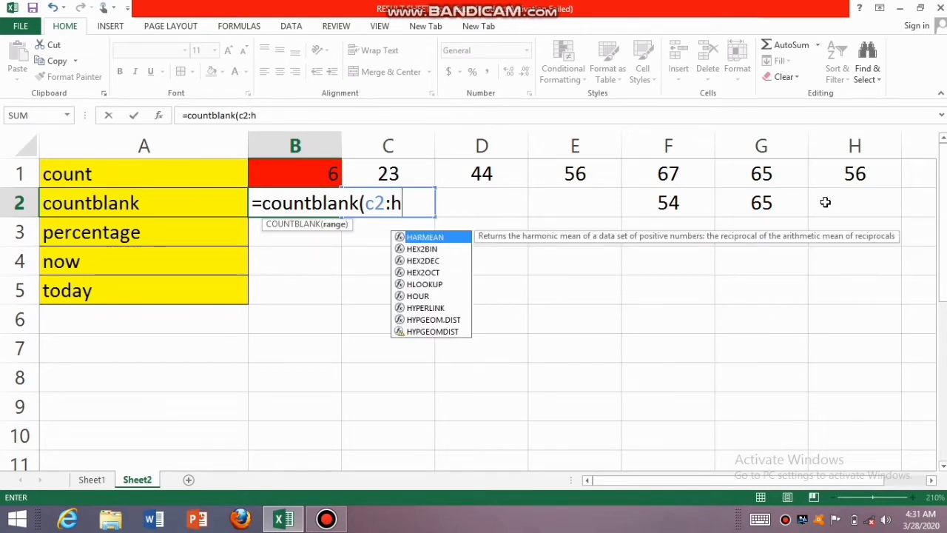
text(2))
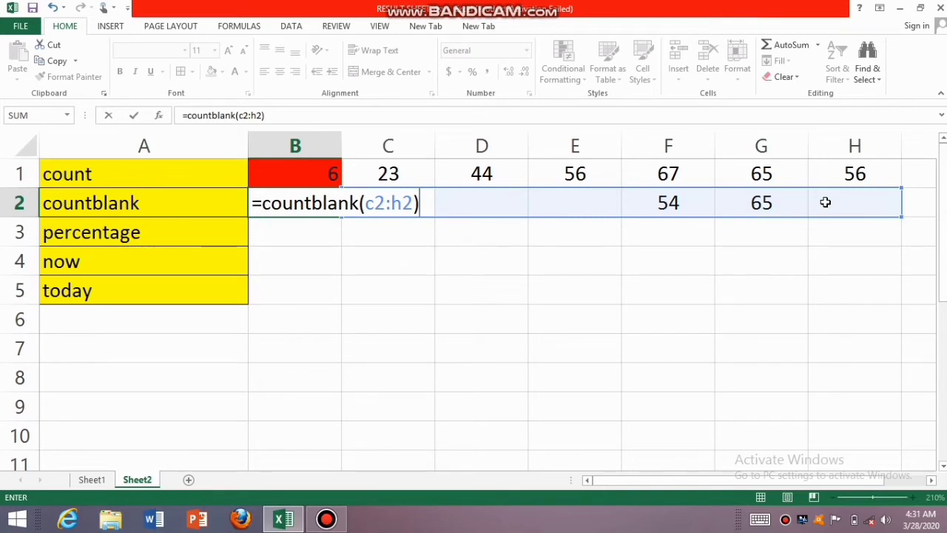
key(Return)
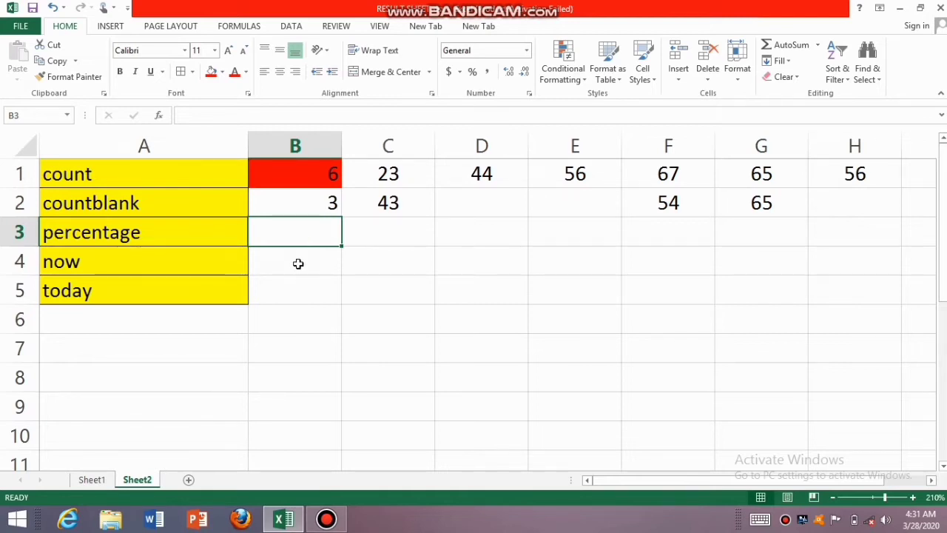
click(298, 263)
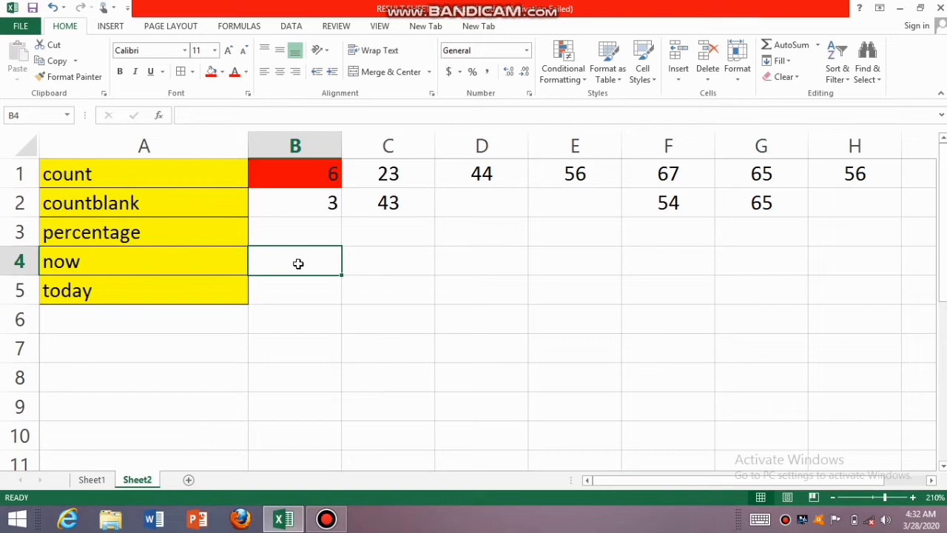
Enter =NOW() in B4 to show the current date and time, 3/28/2020 4:32.
text(=)
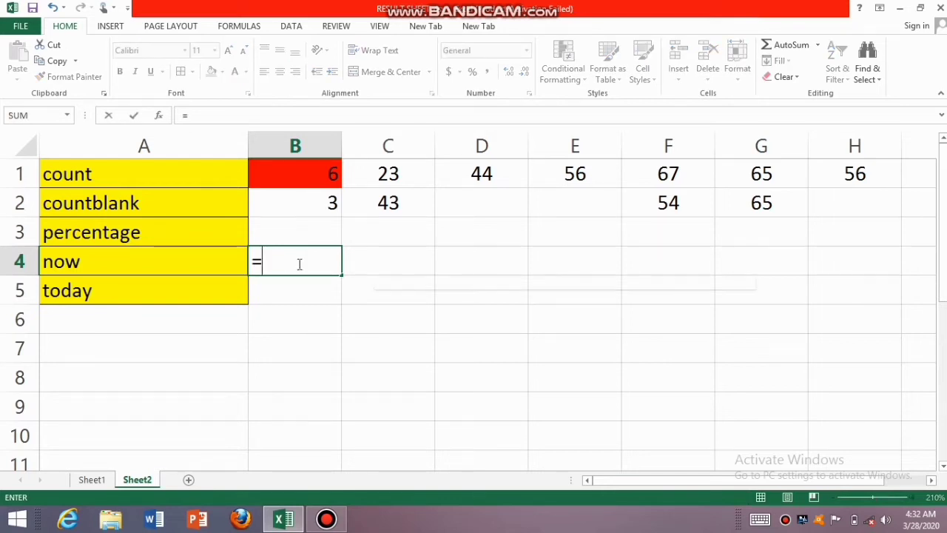
text(now)
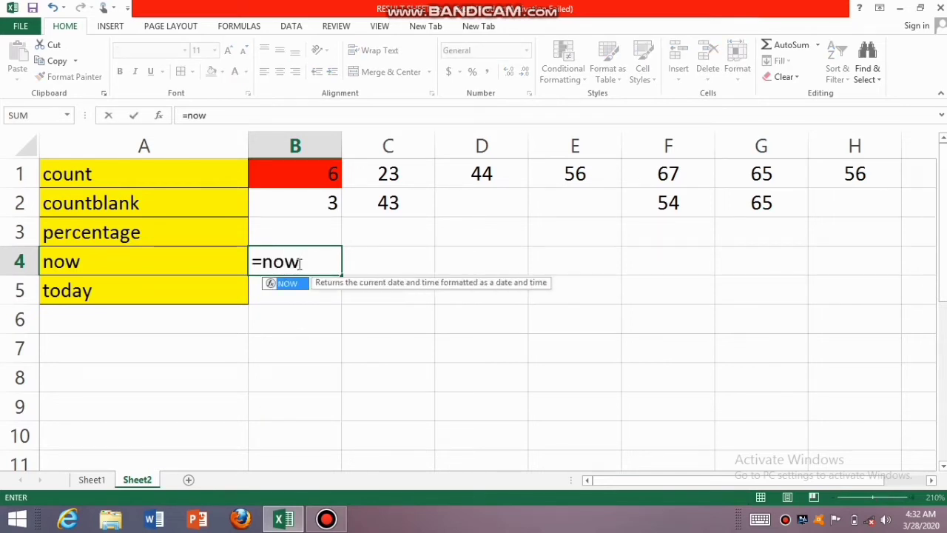
text(()
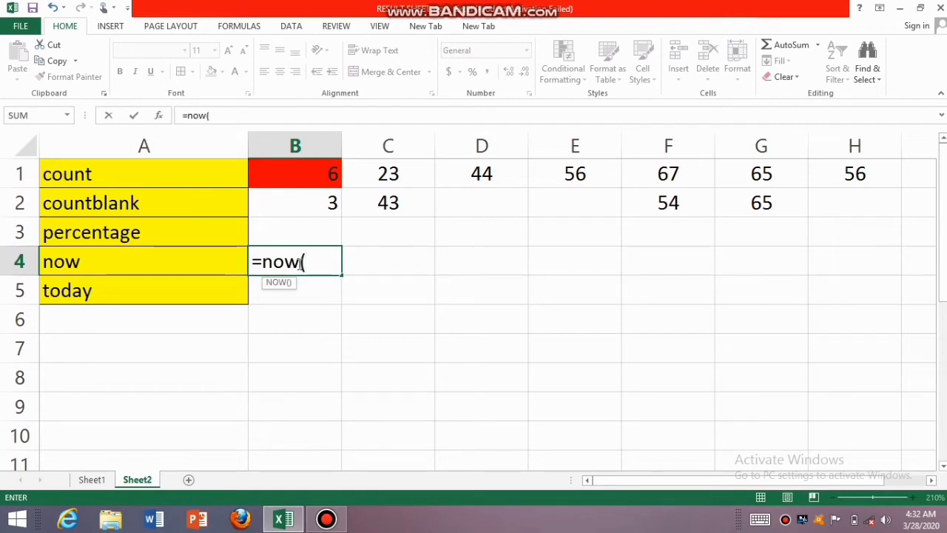
text())
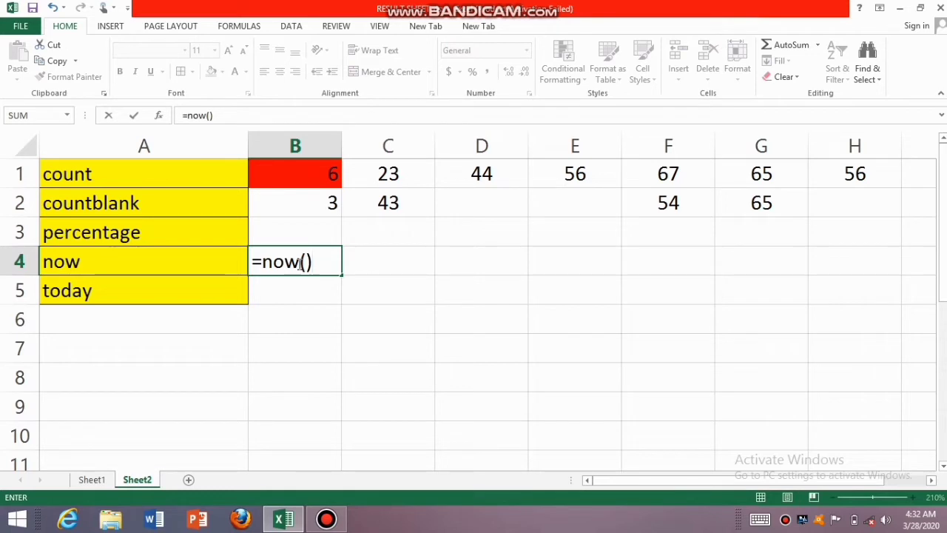
key(Return)
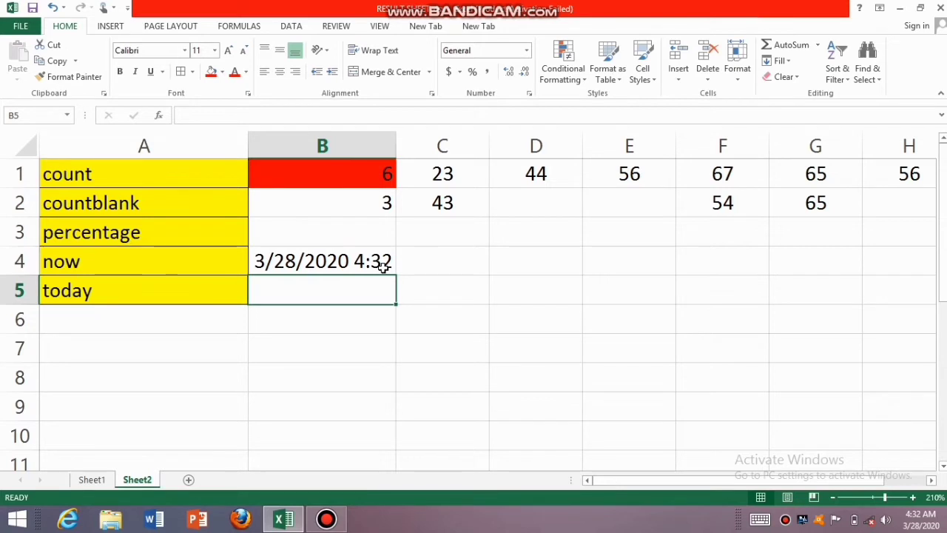
Enter =TODAY() in B5 to show 3/28/2020.
text(=)
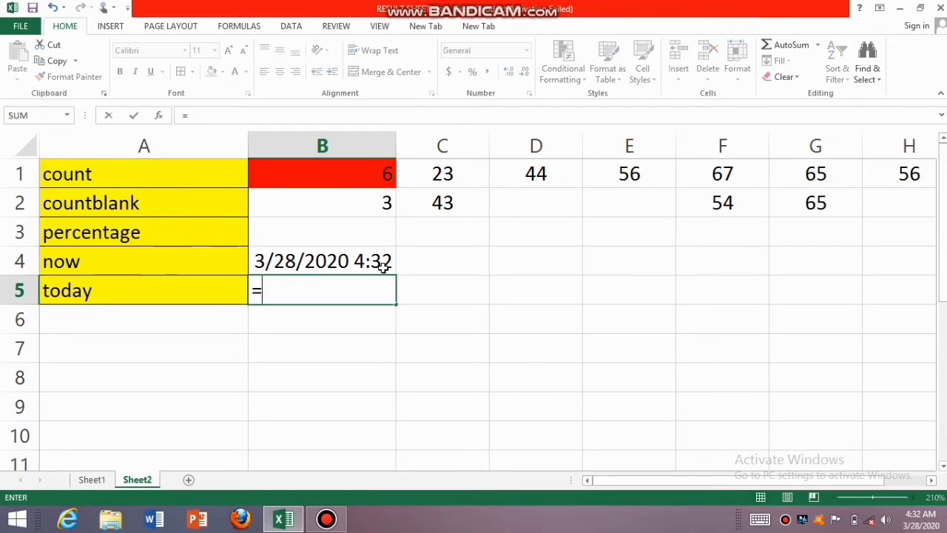
text(to)
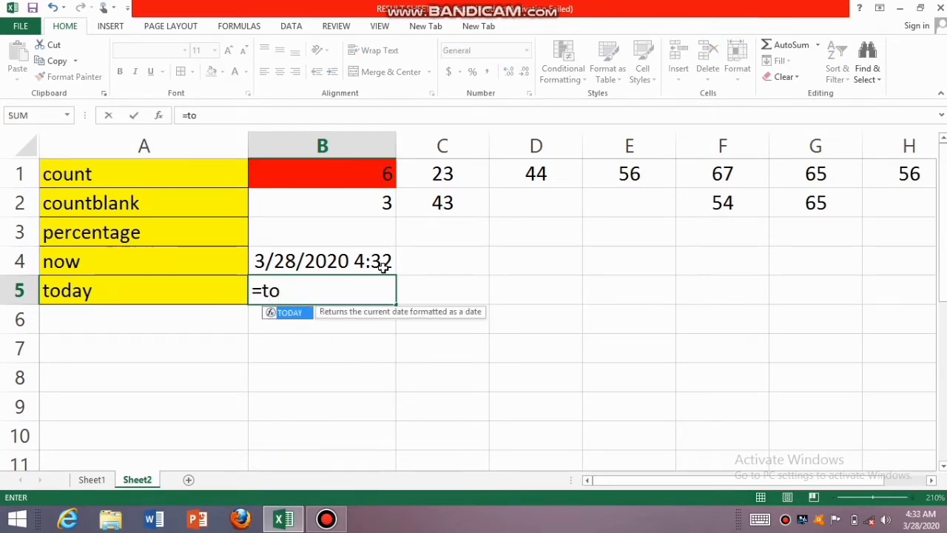
text(day)
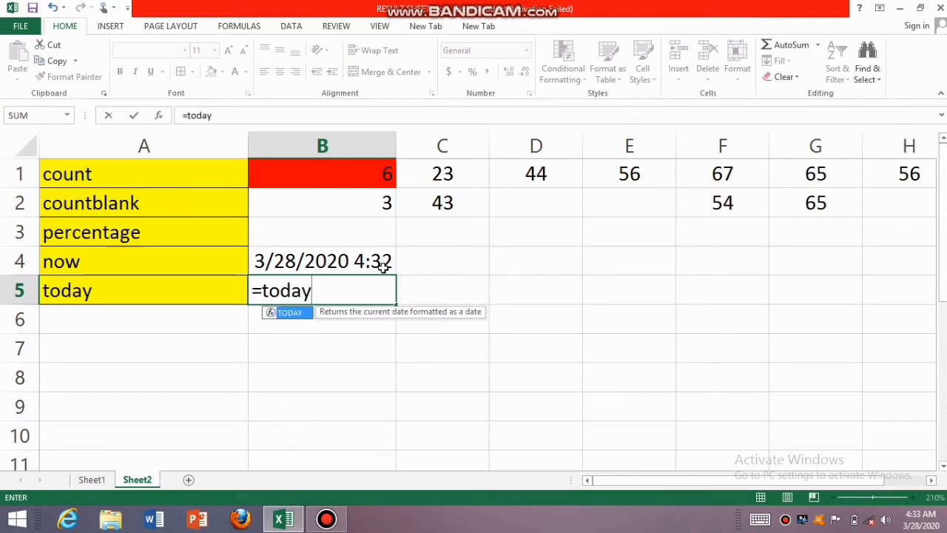
text(()
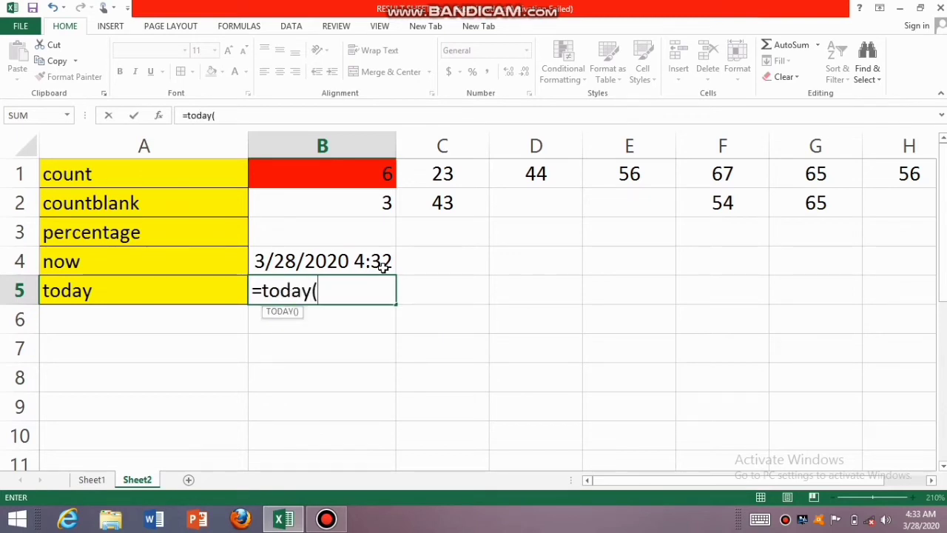
text())
key(ctrl+Return)
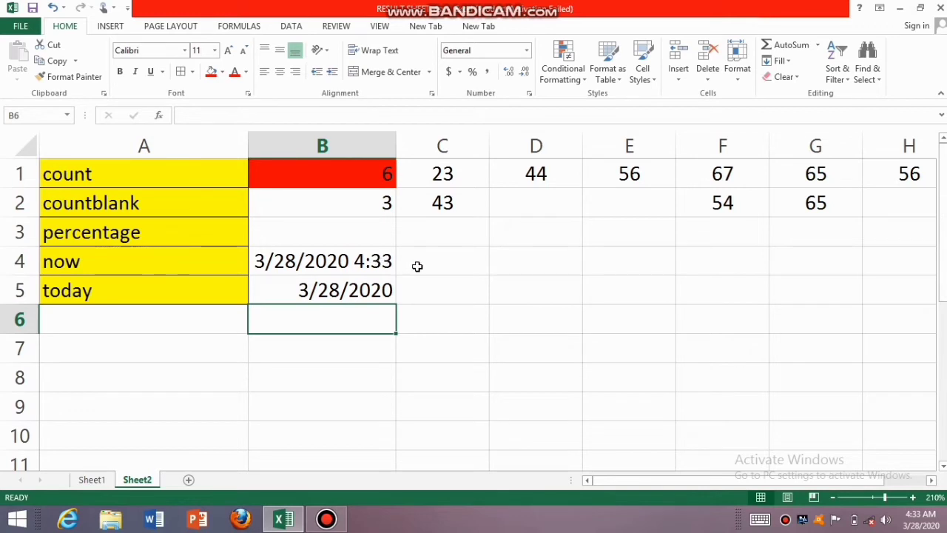
click(417, 266)
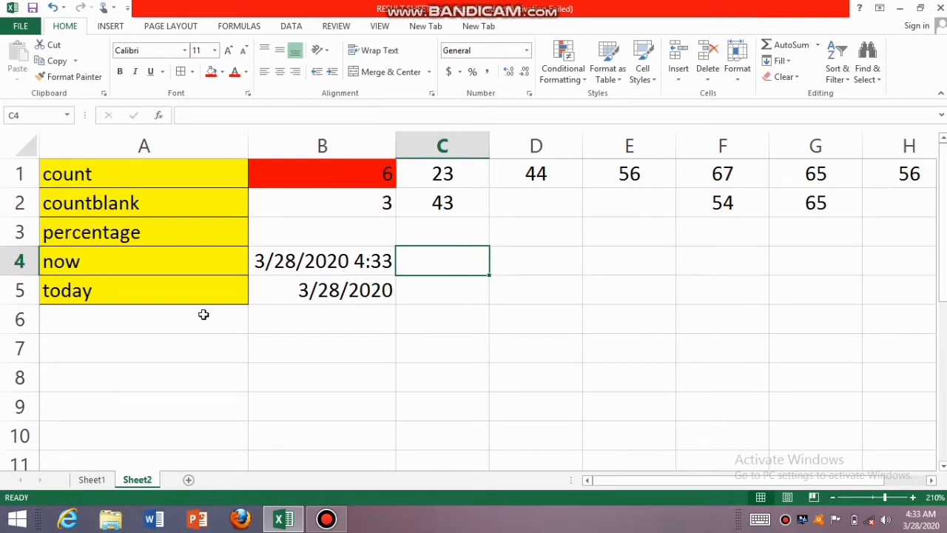
click(287, 344)
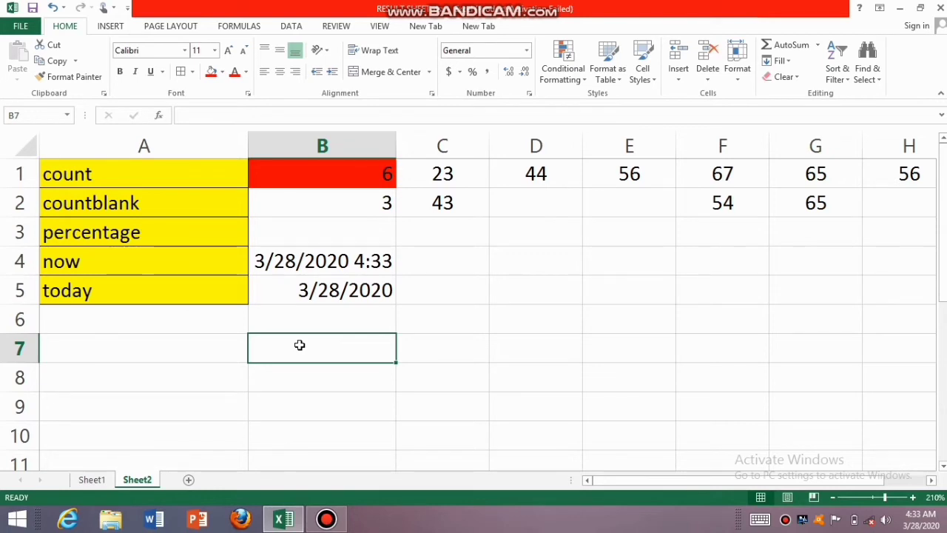
Enter =HOUR(B4) in B7 so it shows 4, then pick A7 for its label.
text(=)
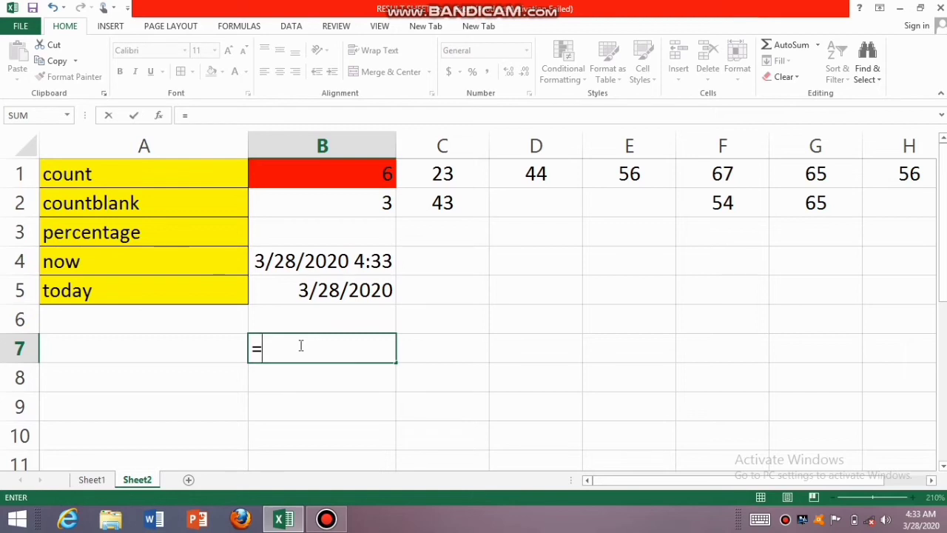
text(hou)
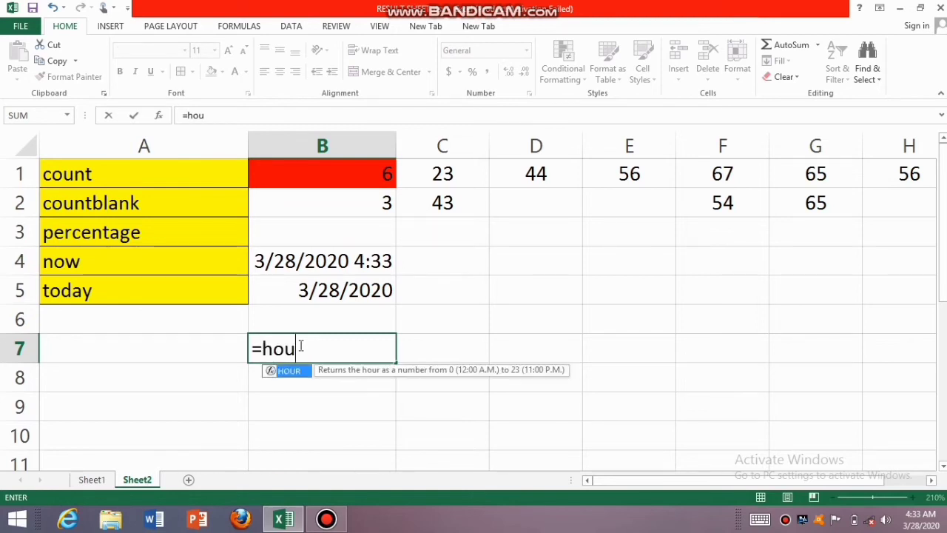
text(r)
text(()
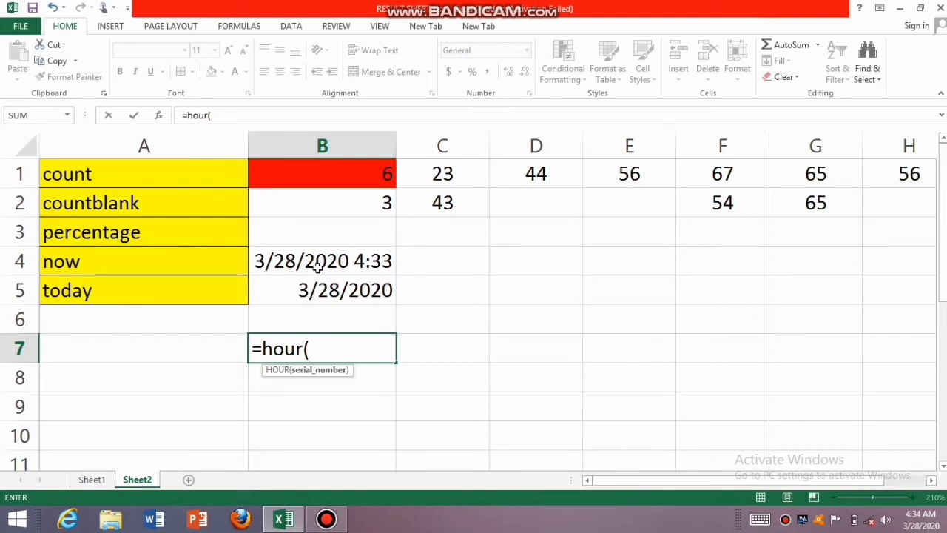
click(319, 268)
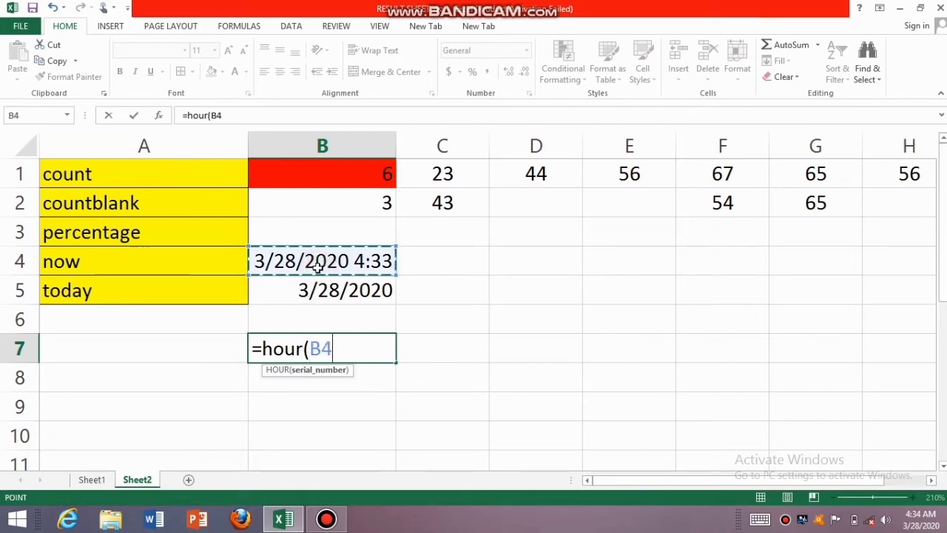
text())
key(Return)
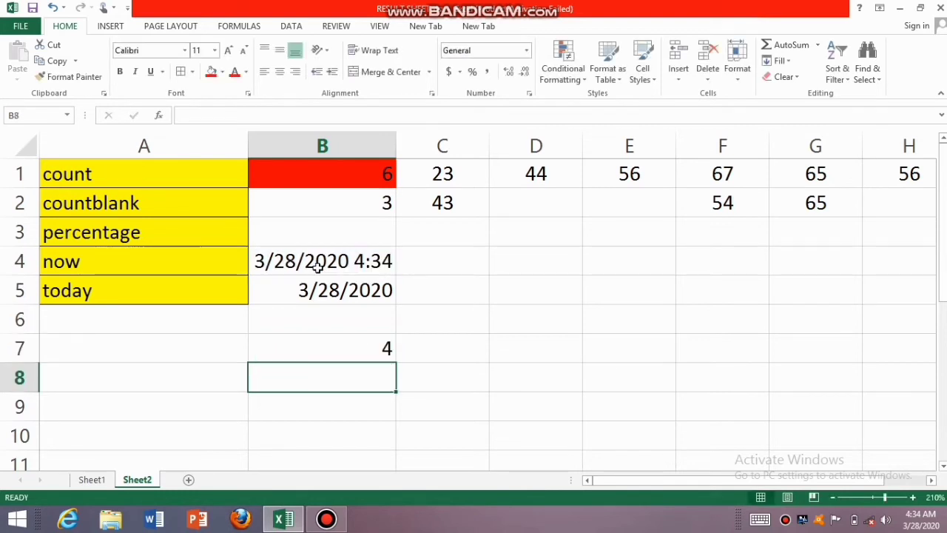
click(196, 348)
Label A7 'hours' and A8 'minutes'.
text(hour)
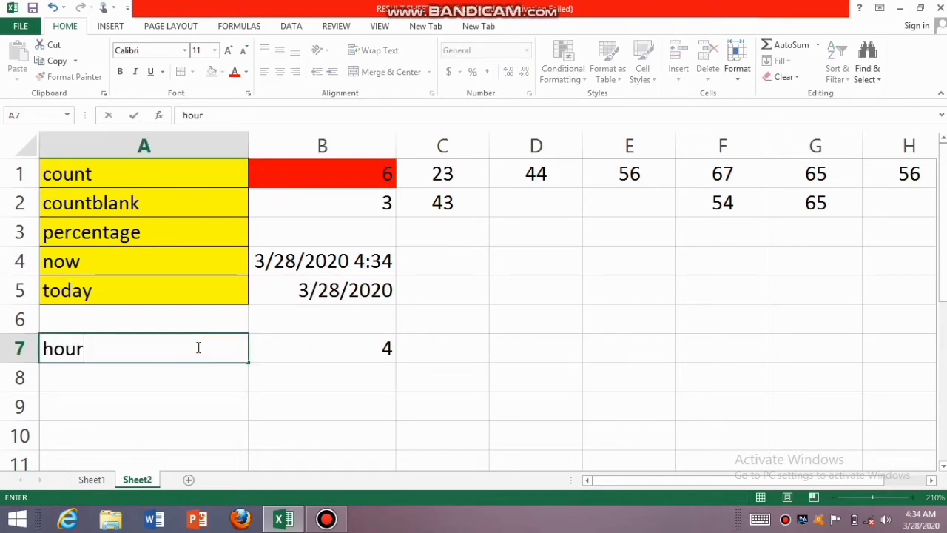
text(s)
key(Return)
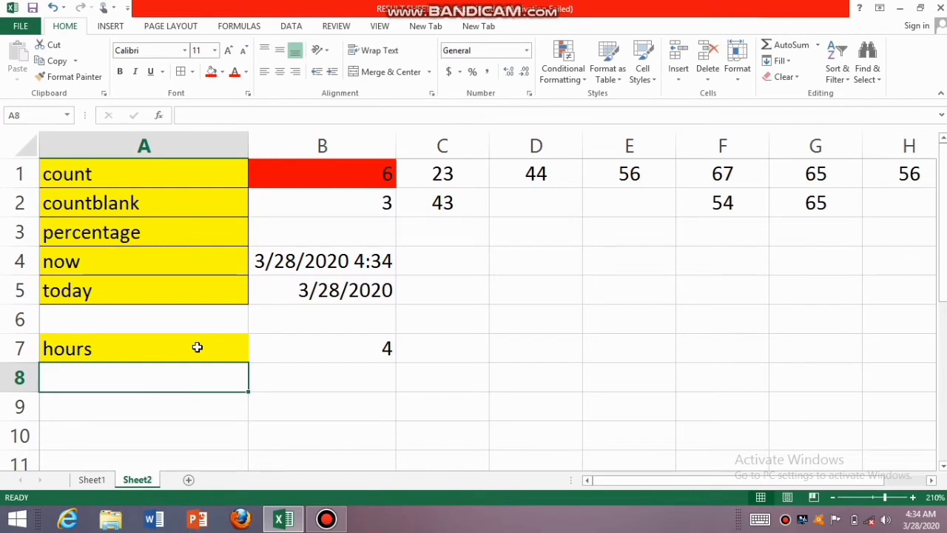
text(min)
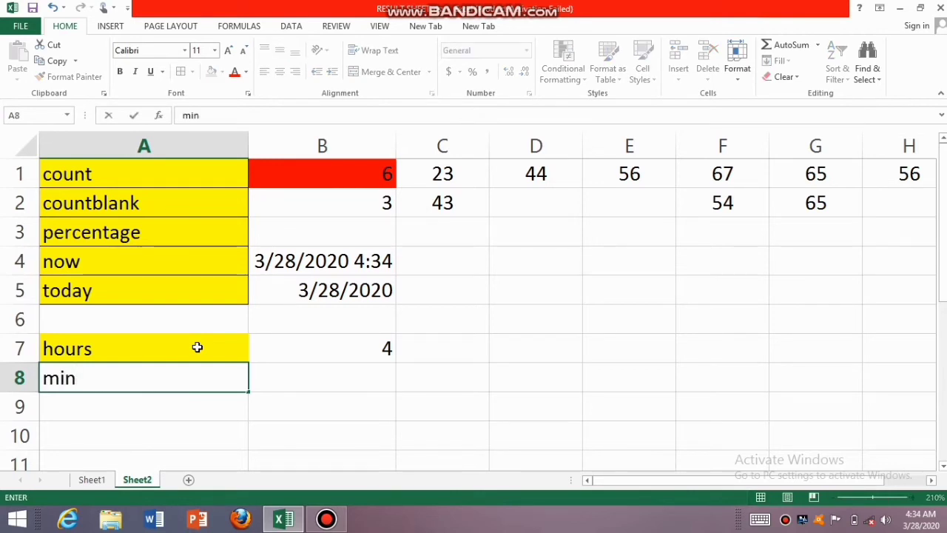
text(utes)
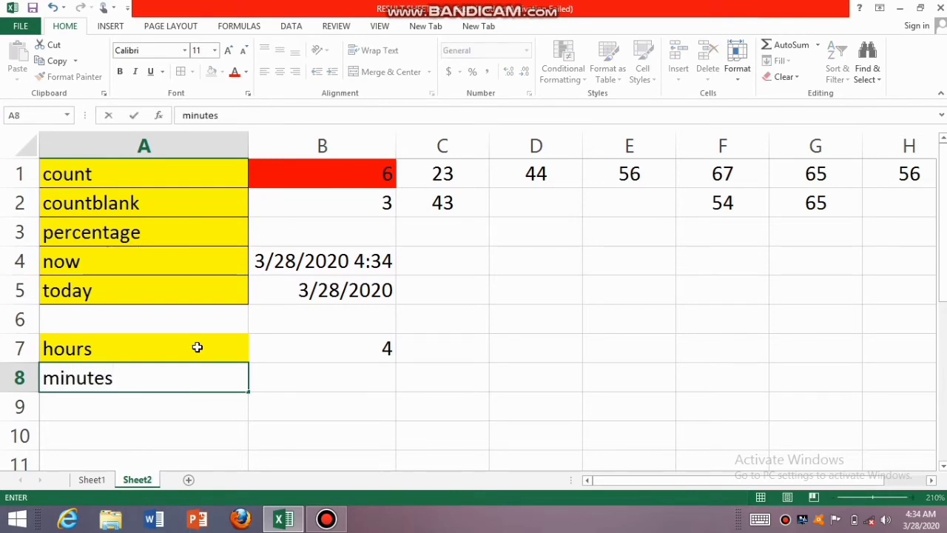
key(Return)
Start a =MINUTE( formula in B8.
key(Up)
key(Right)
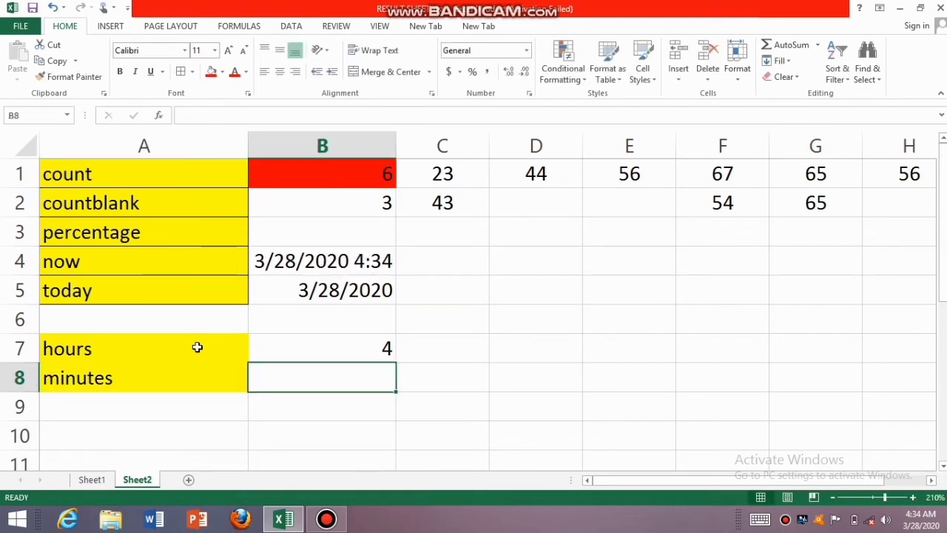
text(=)
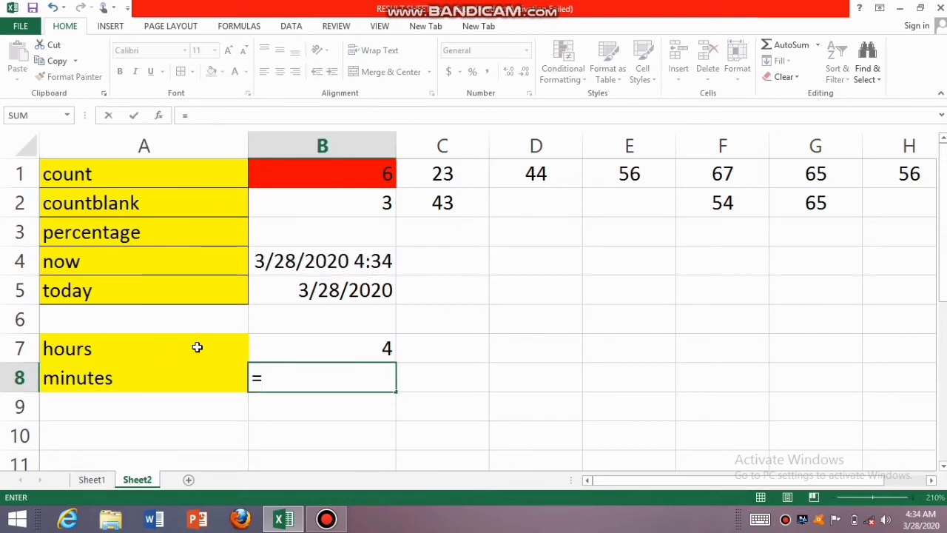
text(min)
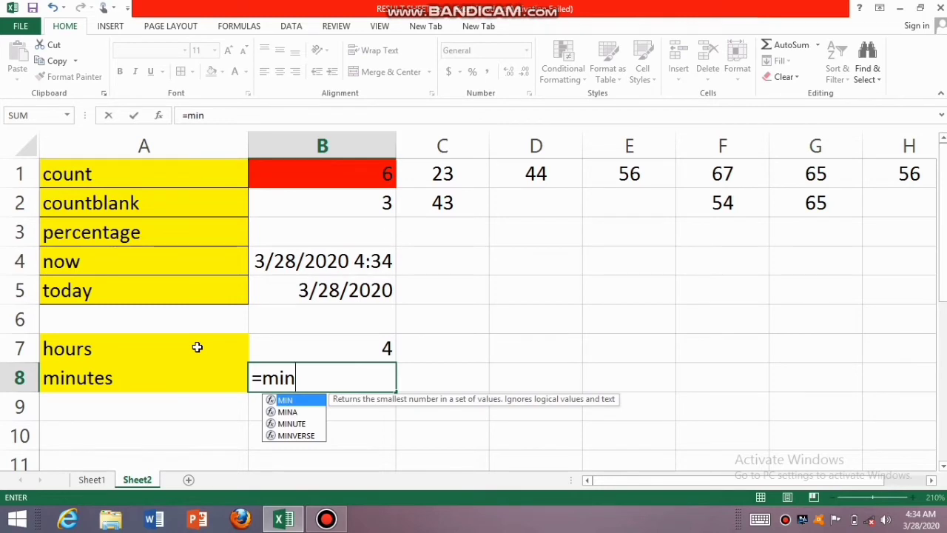
text(ut)
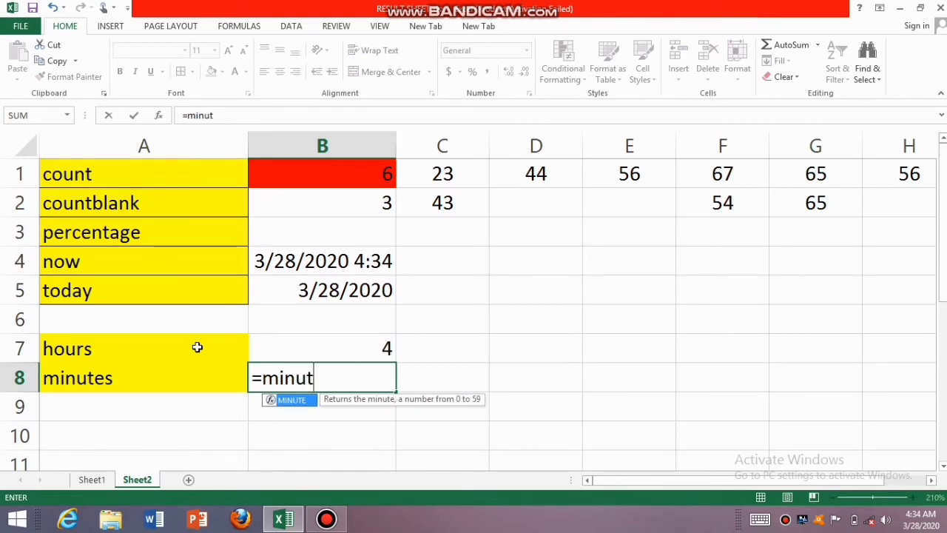
text(e()
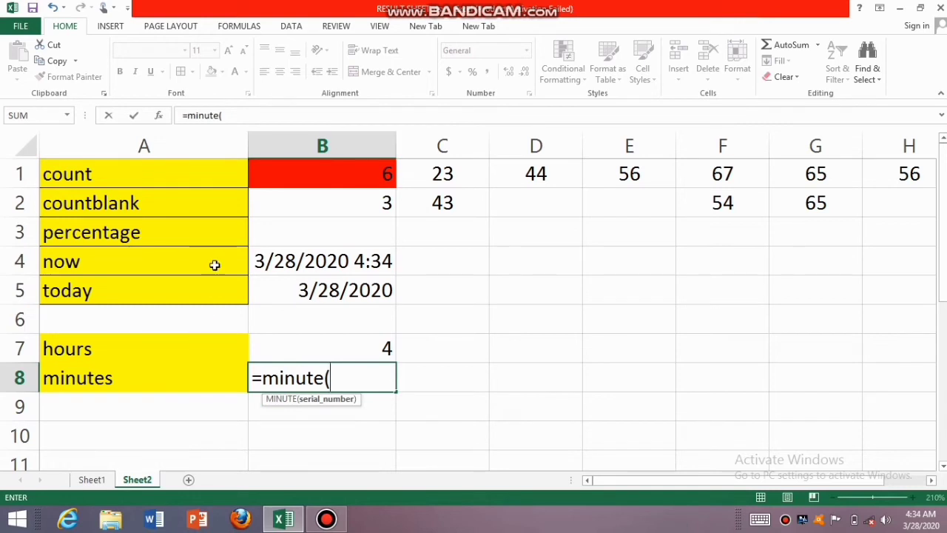
Complete =MINUTE(B4) in B8 so it shows 34.
click(328, 265)
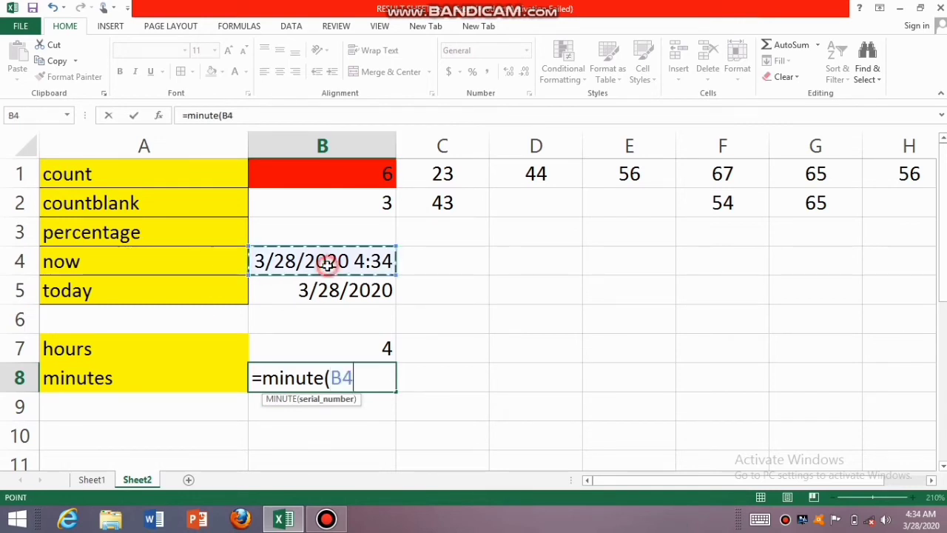
text())
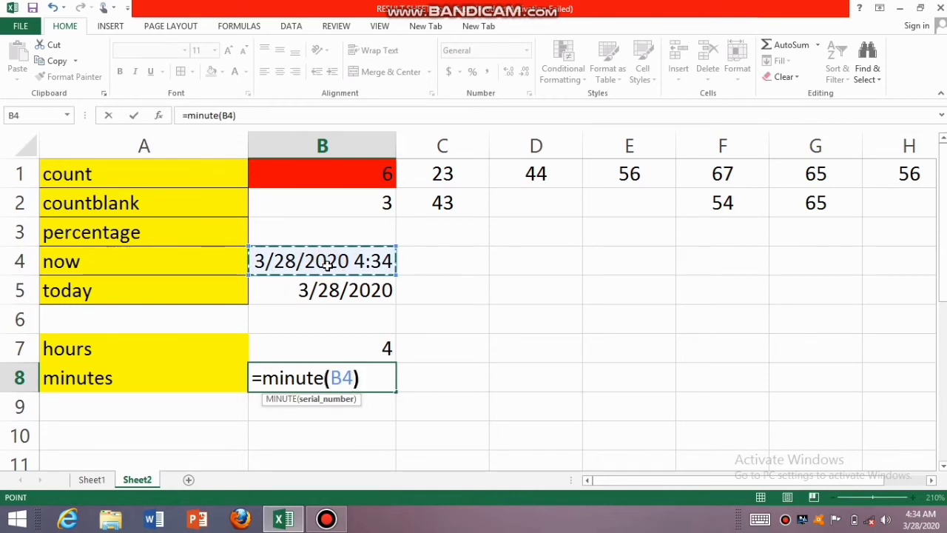
key(Return)
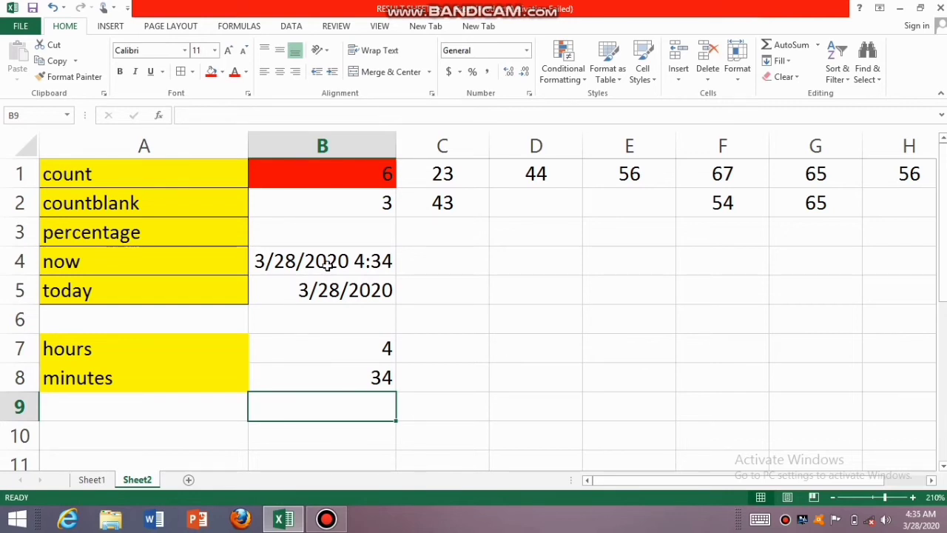
Label A9 'seconds' and move to B9.
key(Left)
text(s)
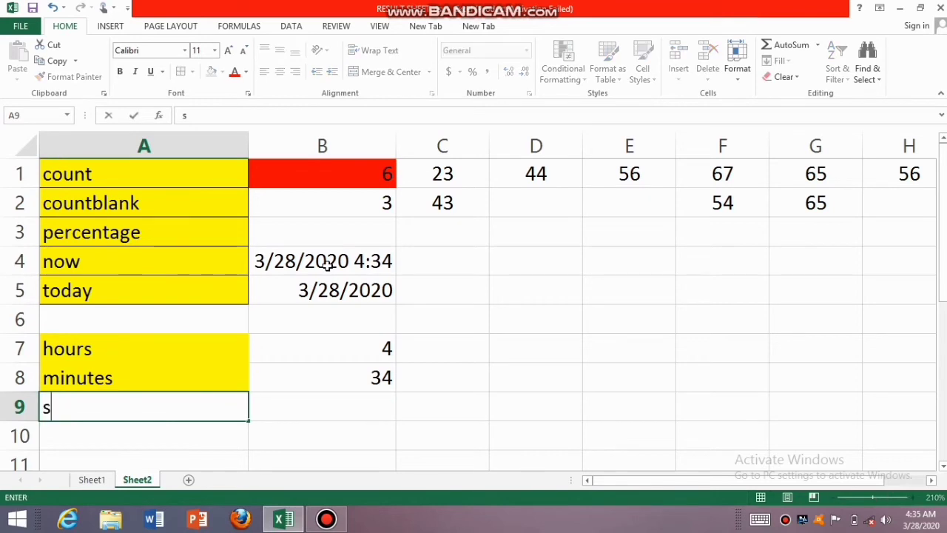
text(econds)
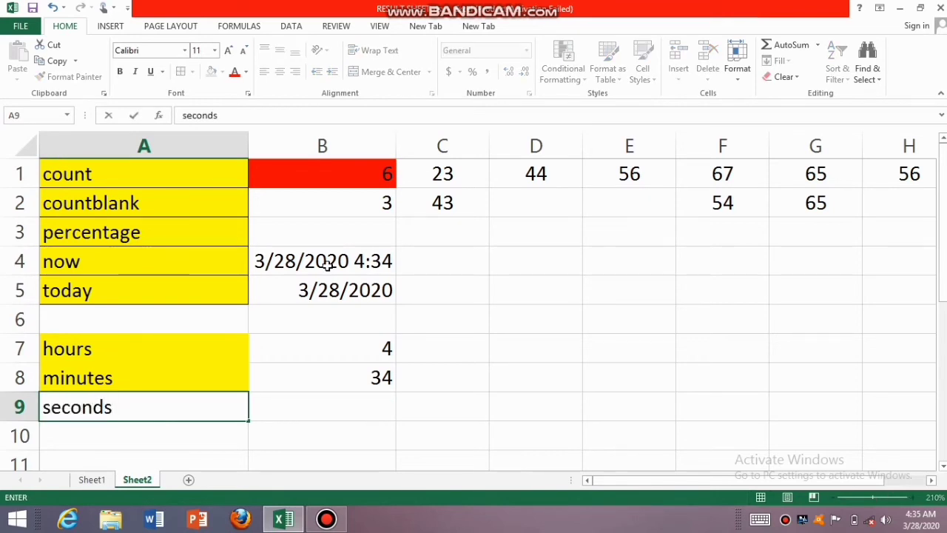
key(Tab)
Enter =SECOND(NOW()) in B9 showing 52, then review the B8 and B7 formulas.
text(=)
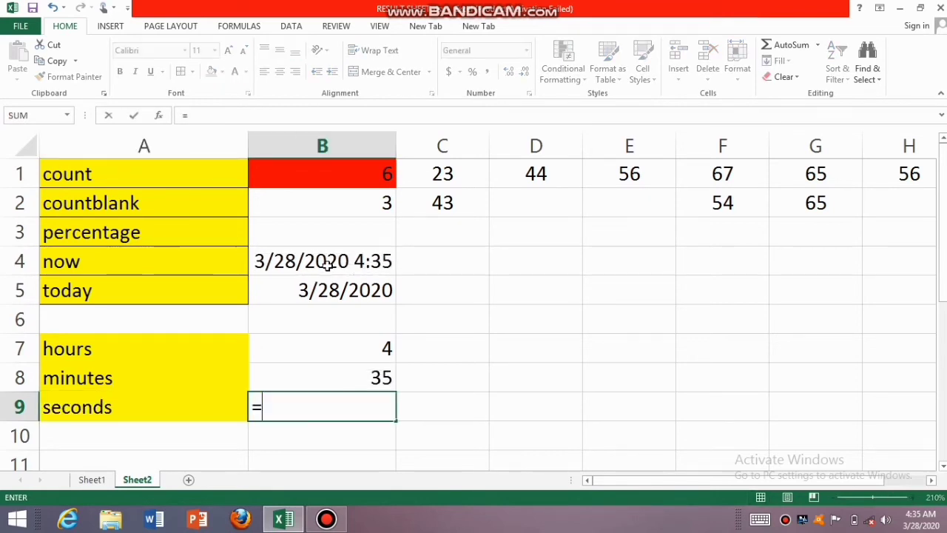
text(second)
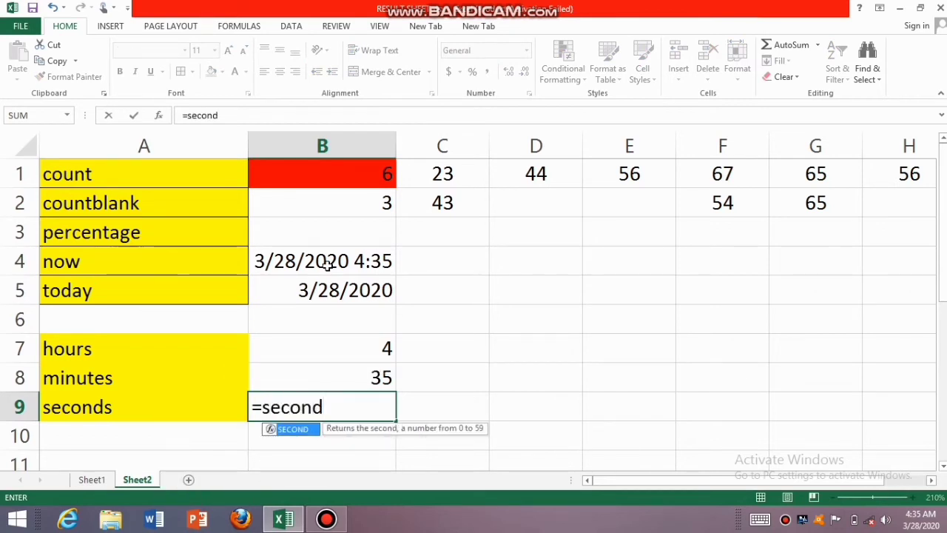
text(()
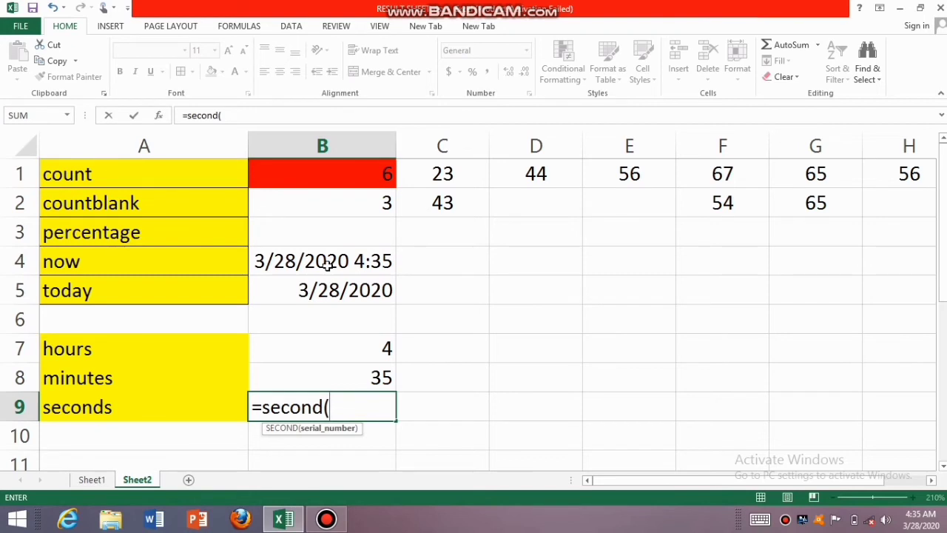
text(now)
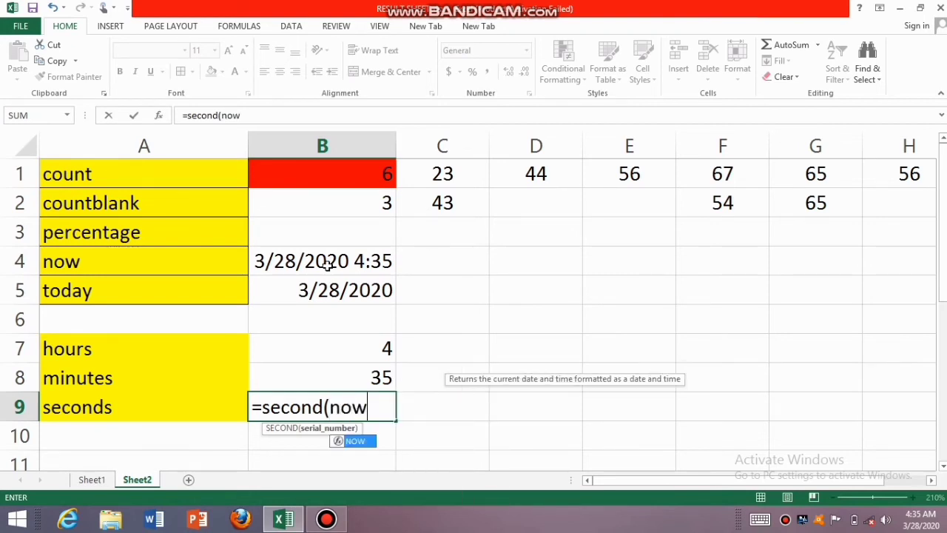
text(())
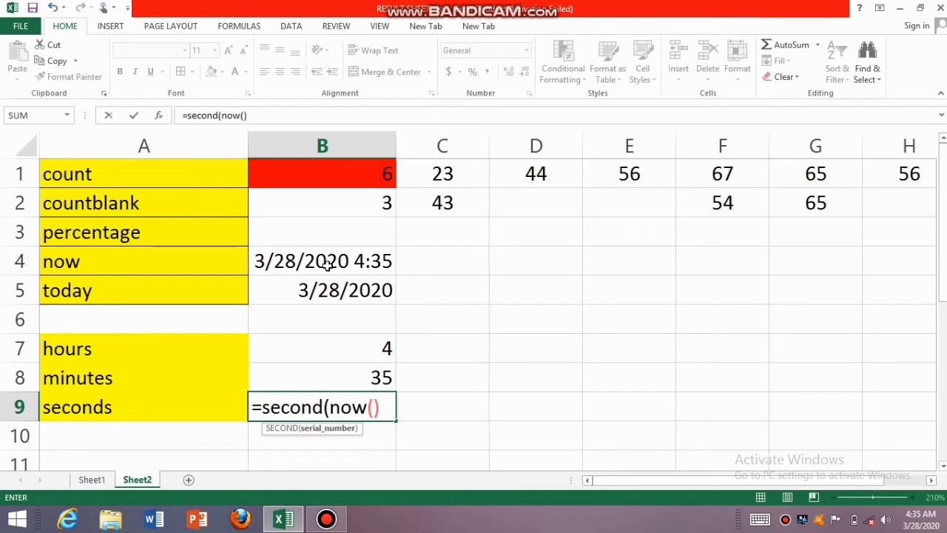
text())
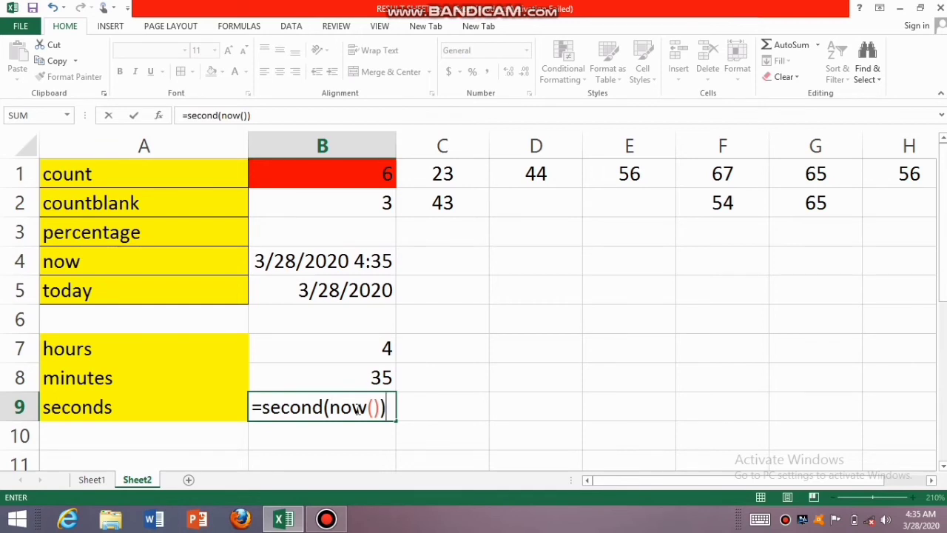
key(Return)
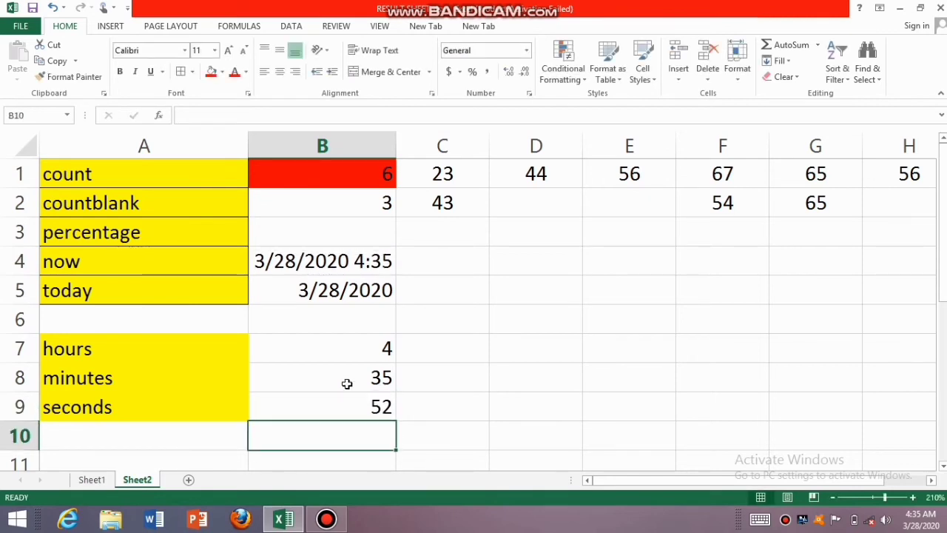
click(345, 365)
click(345, 360)
Inspect the minutes formula in B8 and cancel without changes.
click(342, 383)
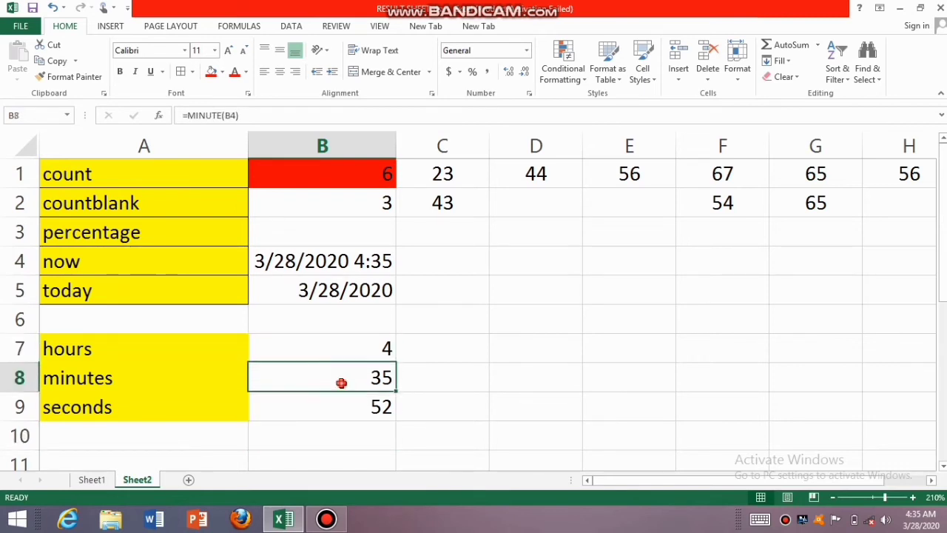
double_click(341, 383)
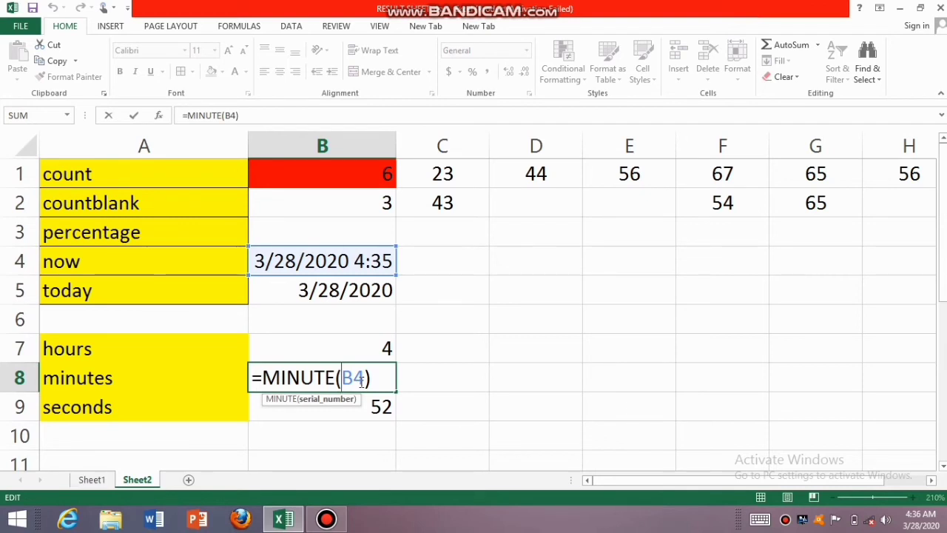
click(430, 386)
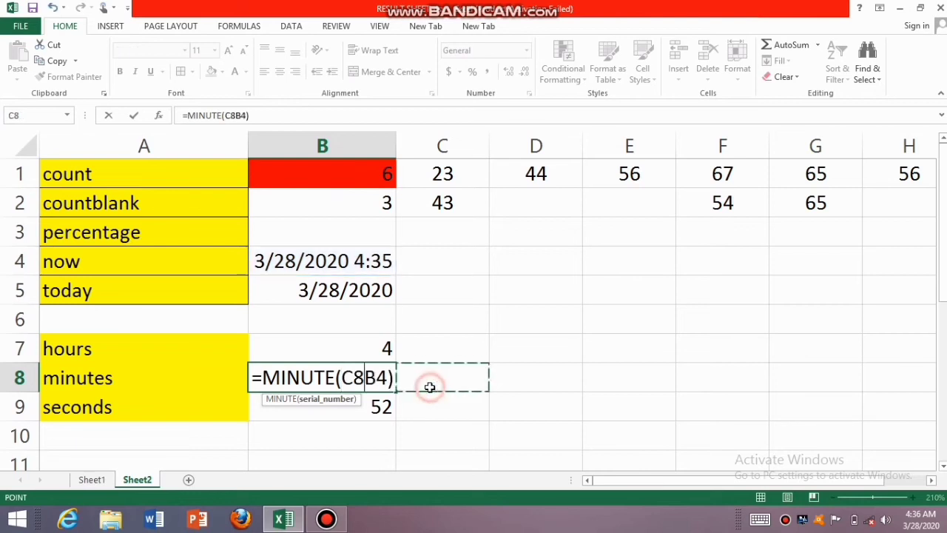
key(Escape)
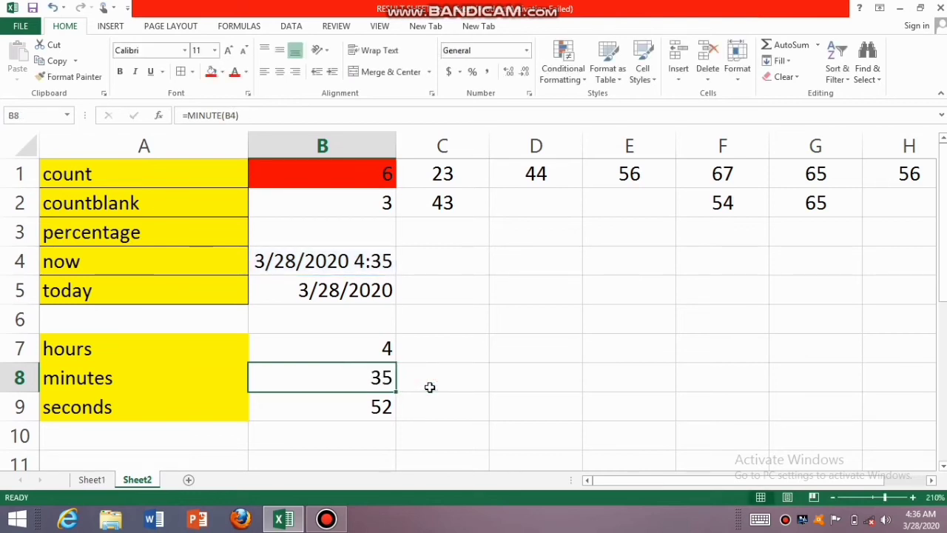
Type the label 'time' into A6, correcting the typos.
click(165, 320)
text(not)
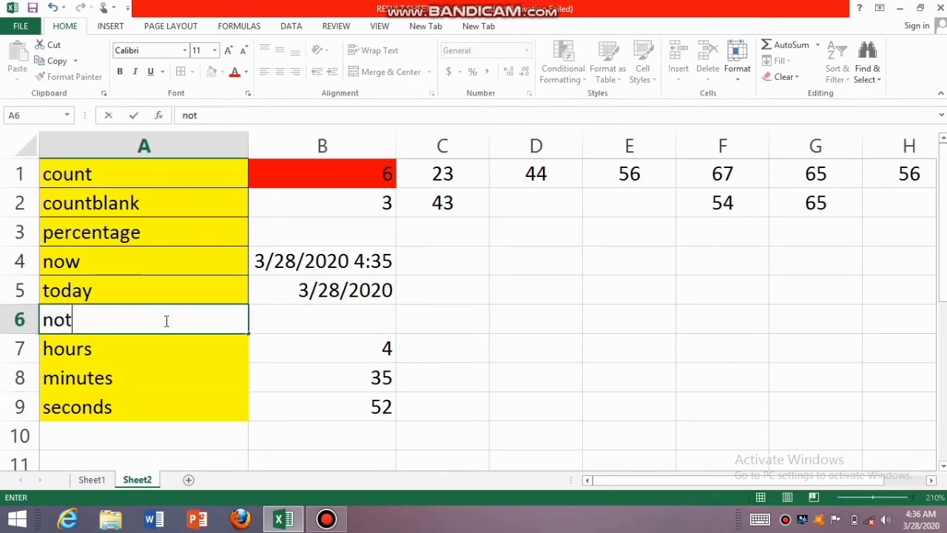
key(BackSpace)
text(w fun)
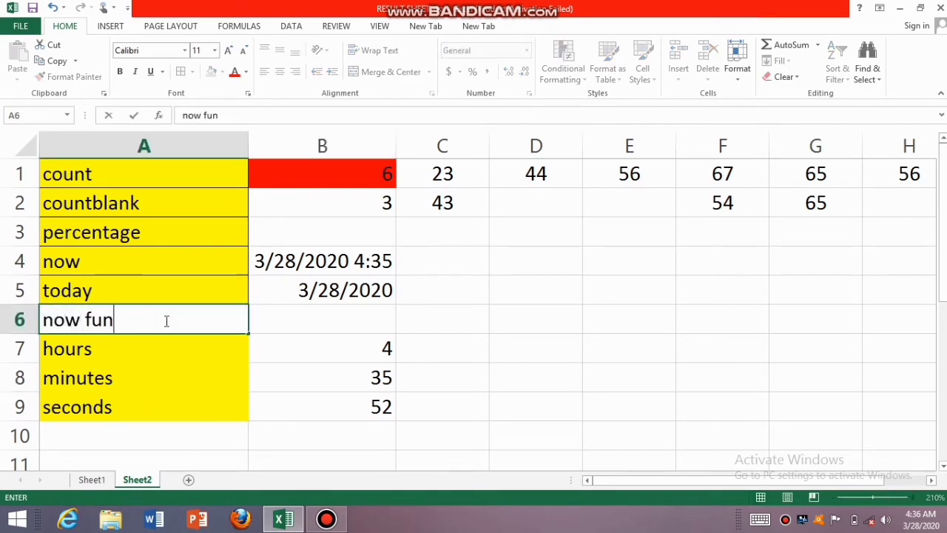
key(BackSpace)
key(BackSpace)
key(BackSpace)
key(BackSpace)
key(BackSpace)
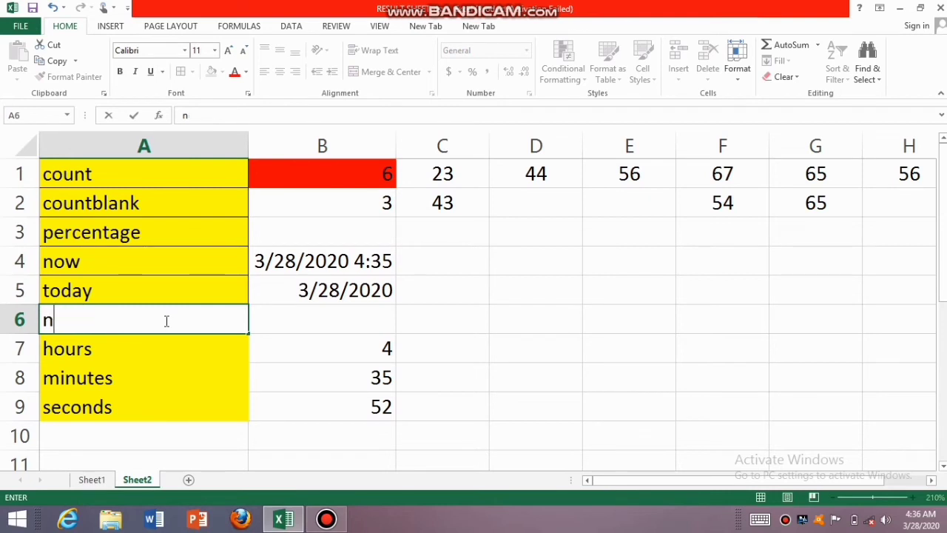
key(BackSpace)
text(t)
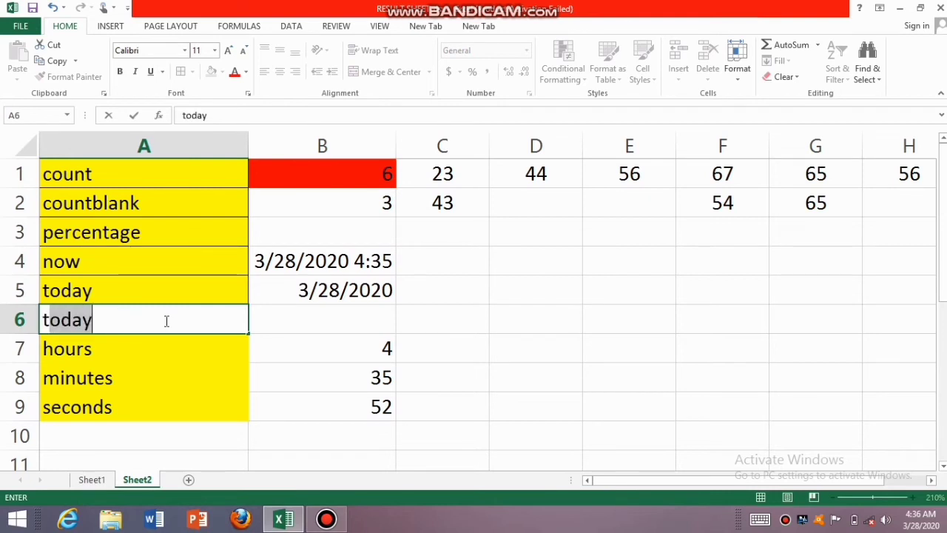
text(iem)
key(BackSpace)
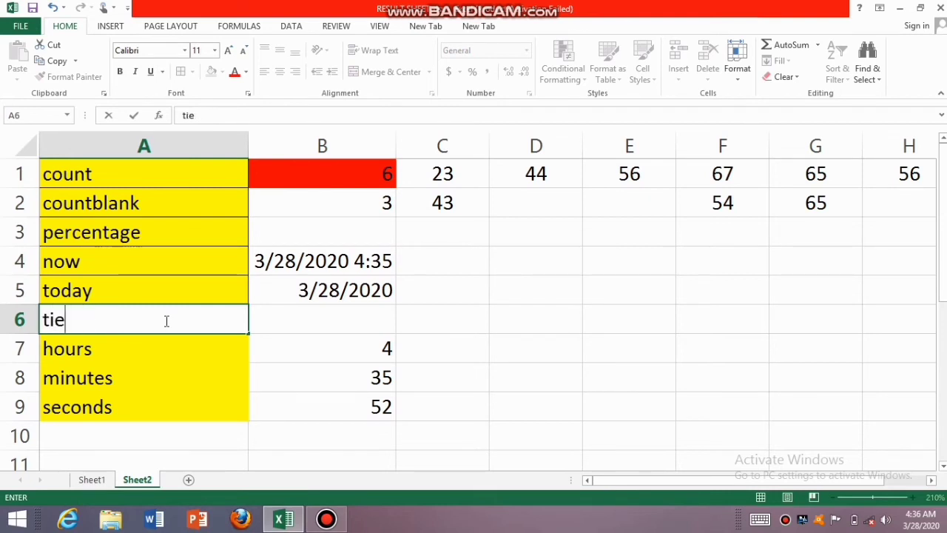
key(BackSpace)
text(me)
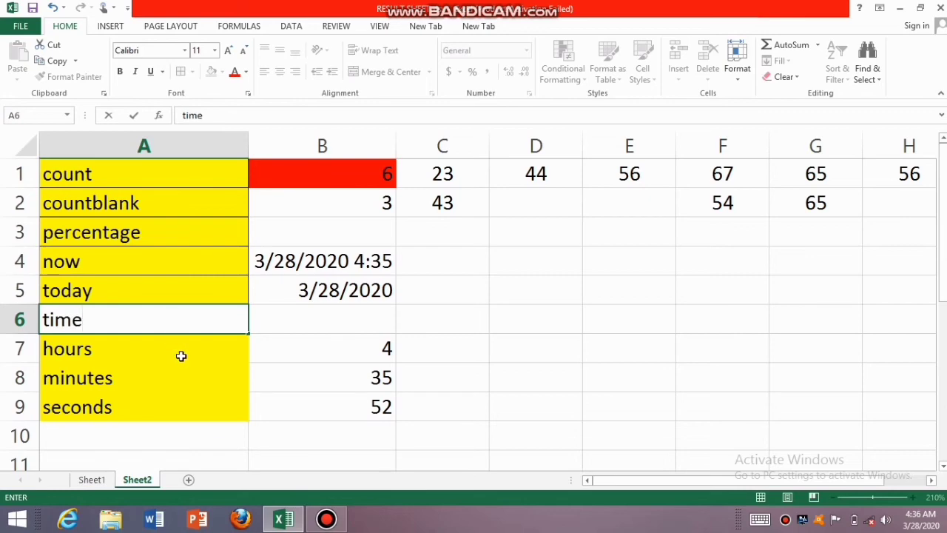
click(182, 356)
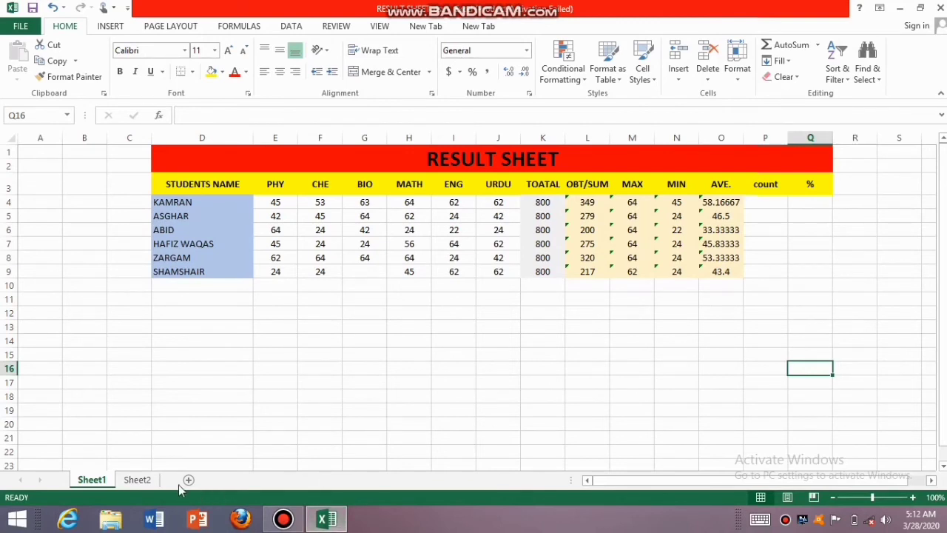
On the RESULT SHEET, enter =COUNT(E4:J4) in P4 and fill it down to P9.
click(149, 480)
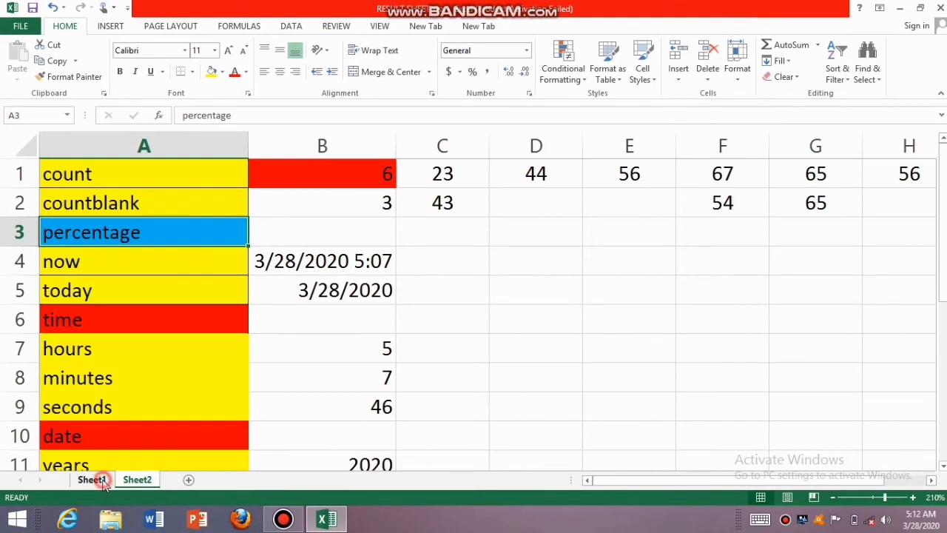
click(92, 480)
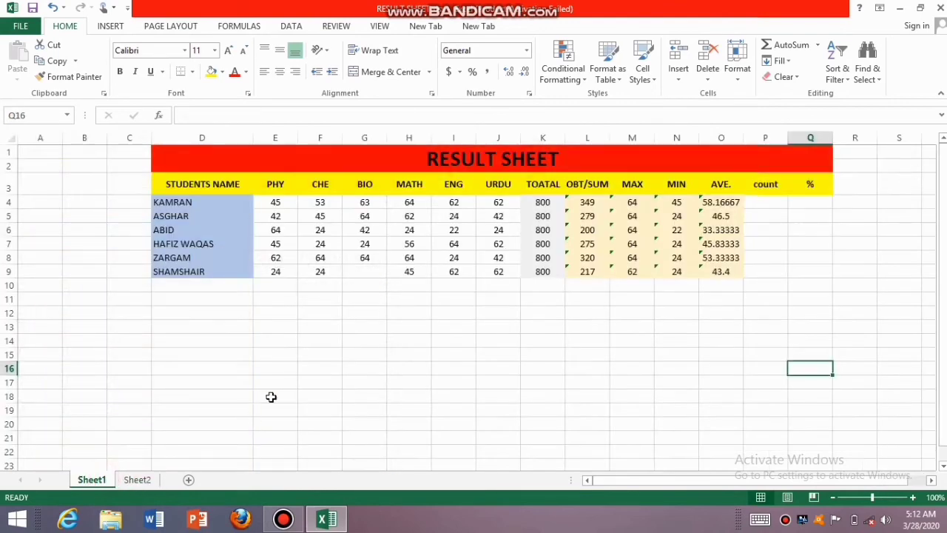
click(766, 204)
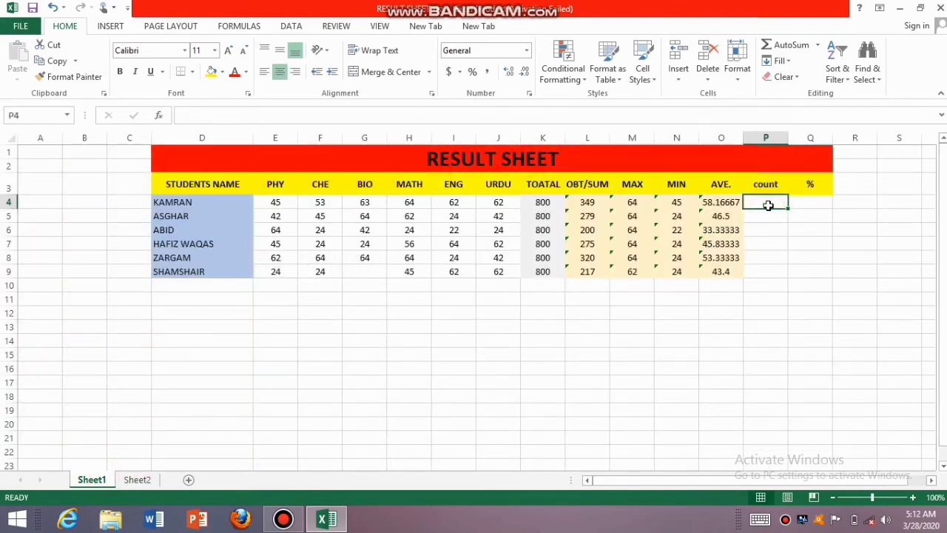
text(=)
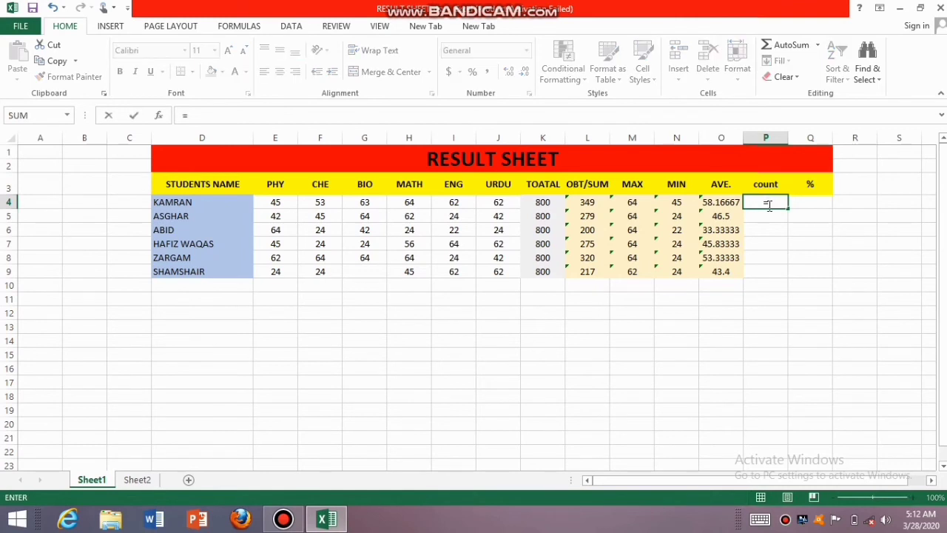
text(count)
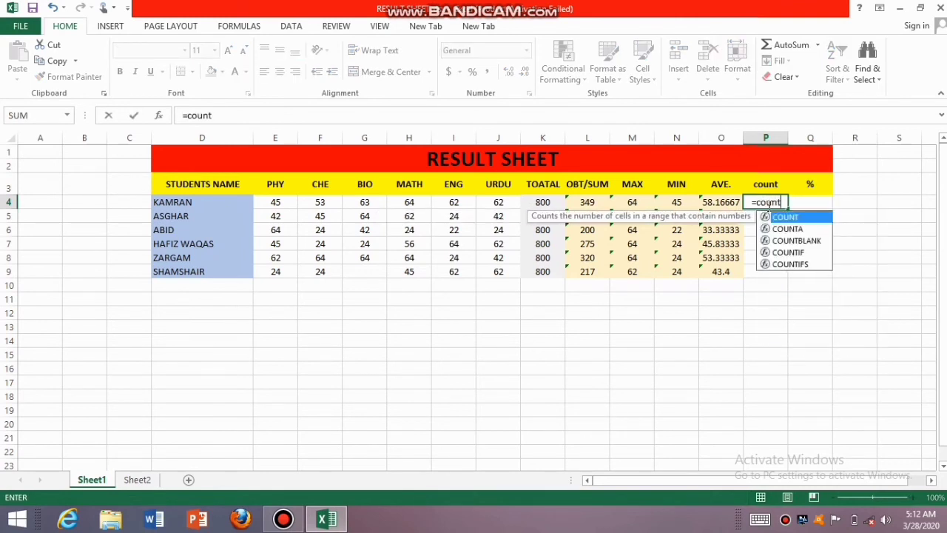
text(()
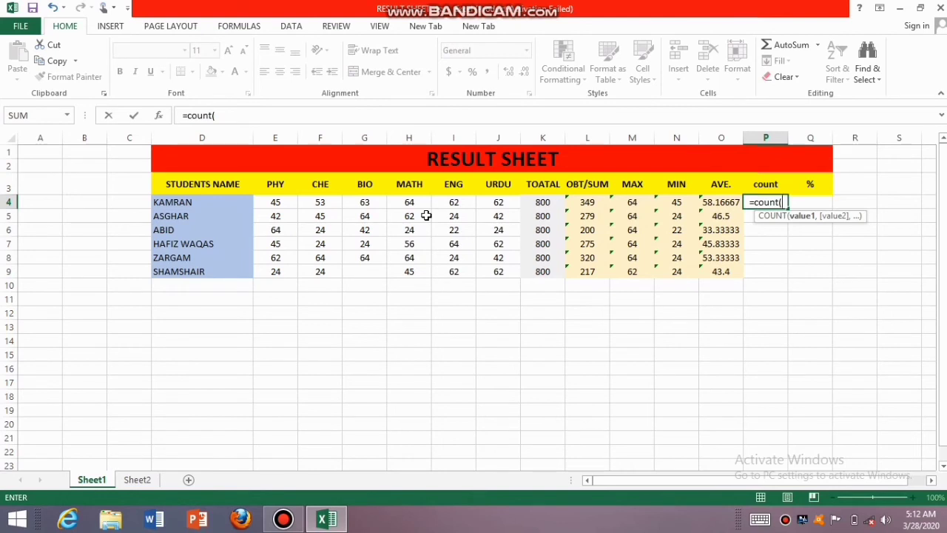
drag(275, 202, 502, 208)
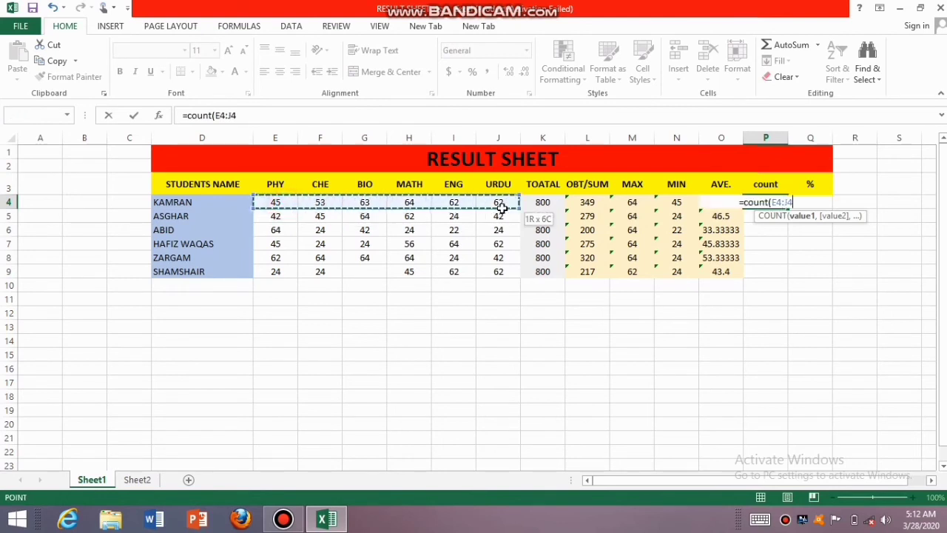
text())
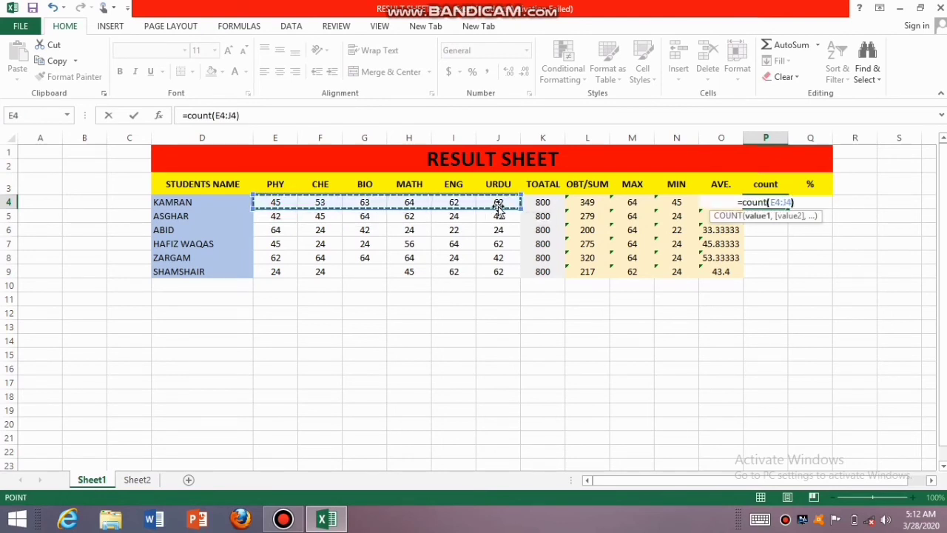
key(Return)
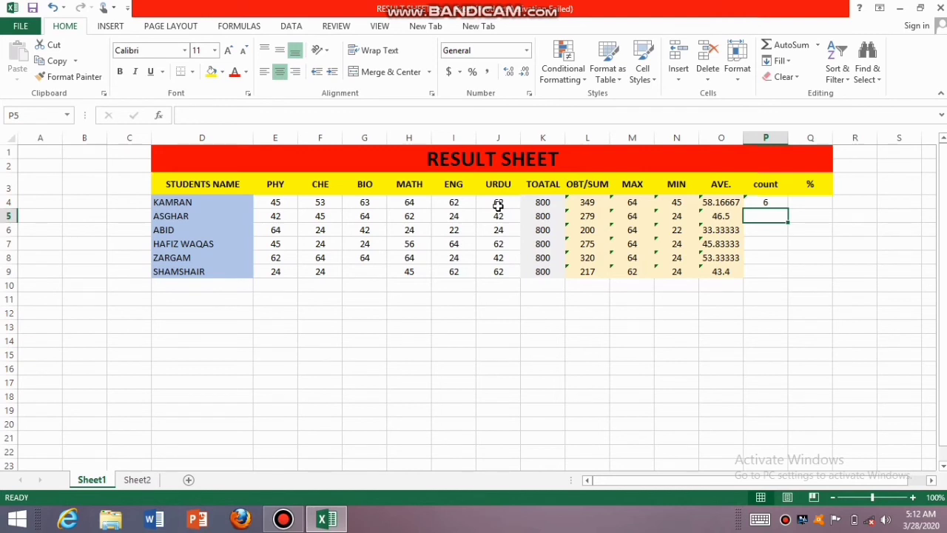
click(774, 204)
drag(783, 209, 777, 278)
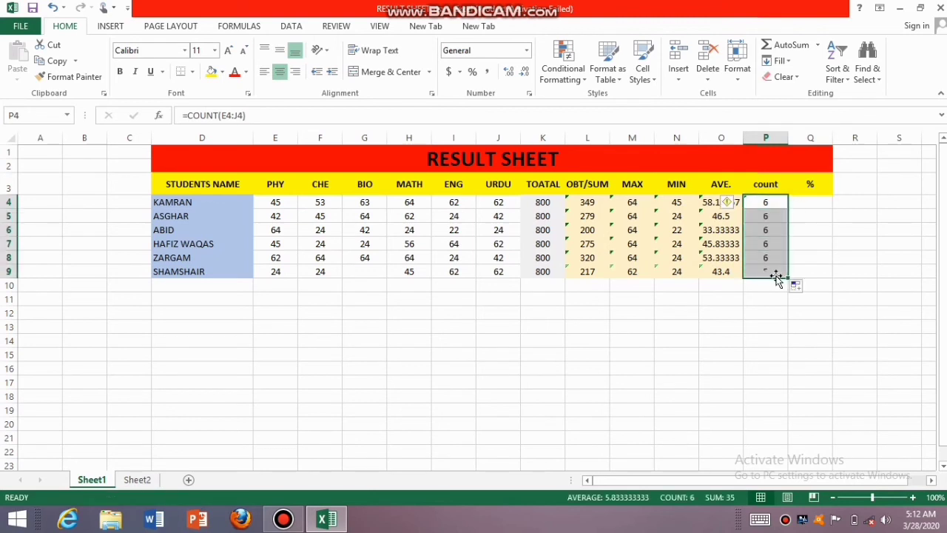
click(814, 201)
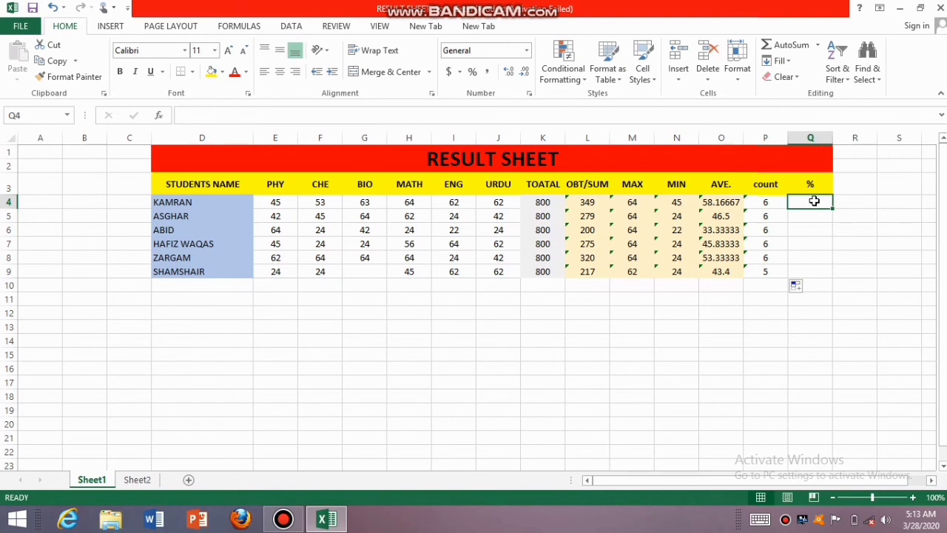
Enter =L4/K4*100 in Q4 and fill it down to Q9 (43.625 to 27.125).
text(=)
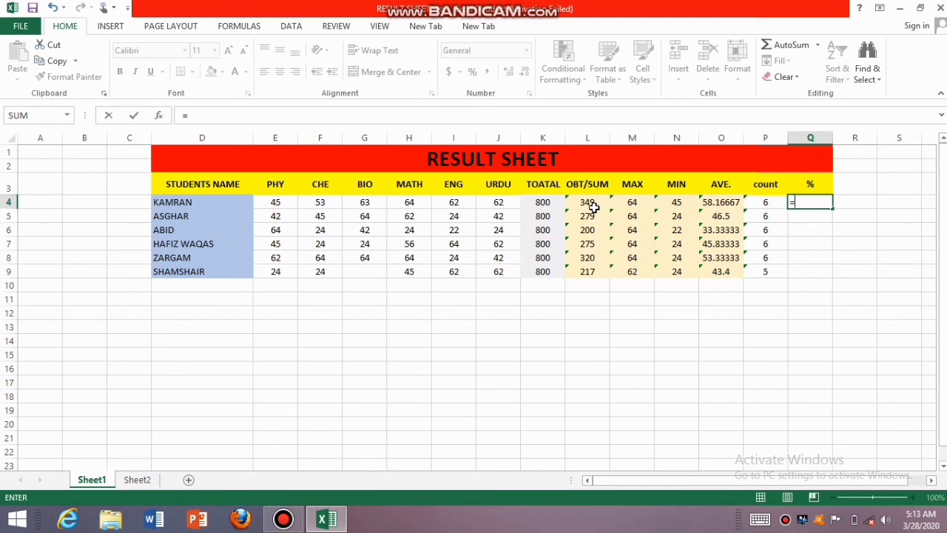
text(l4)
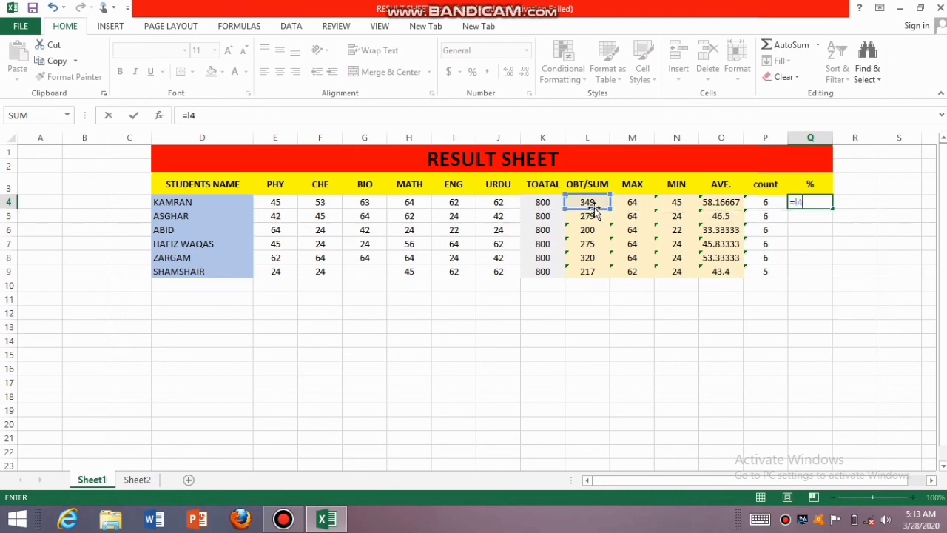
text(/)
text(k4*1)
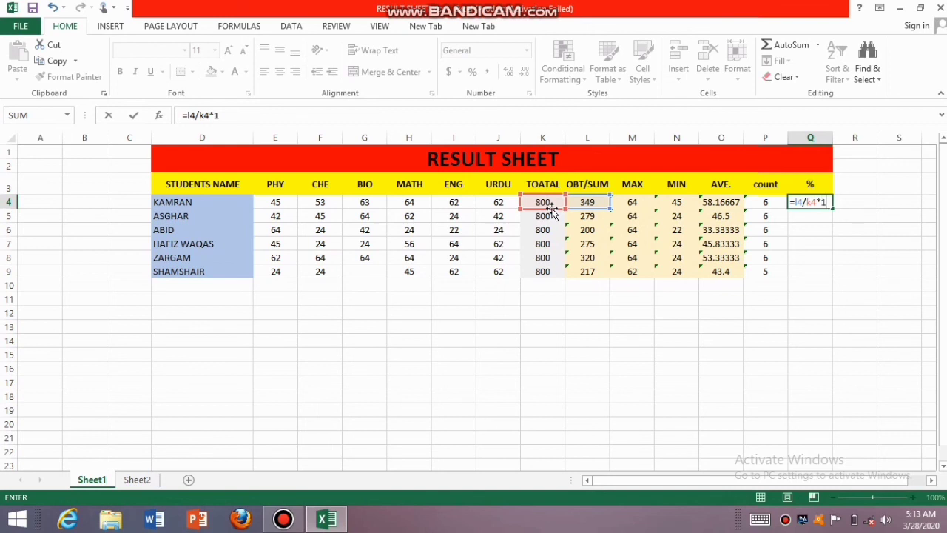
text(00)
key(Return)
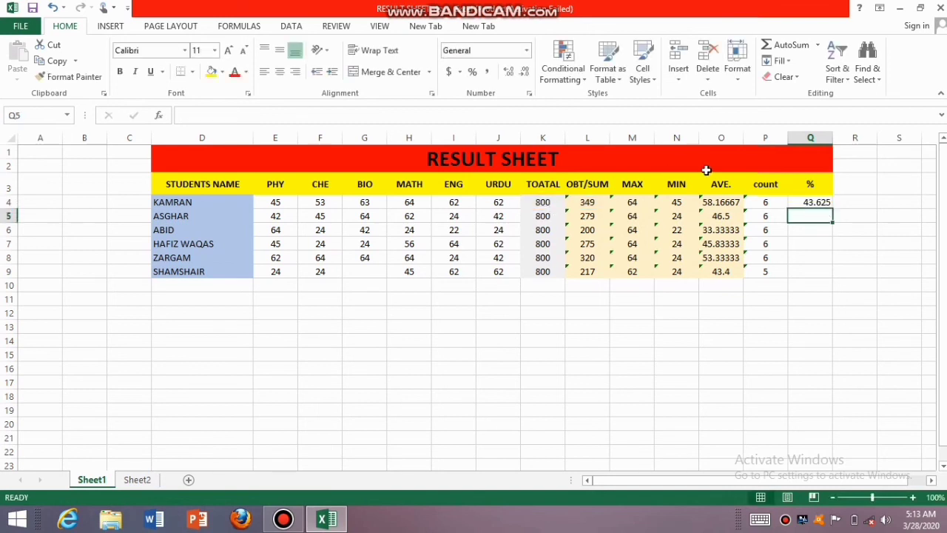
click(803, 204)
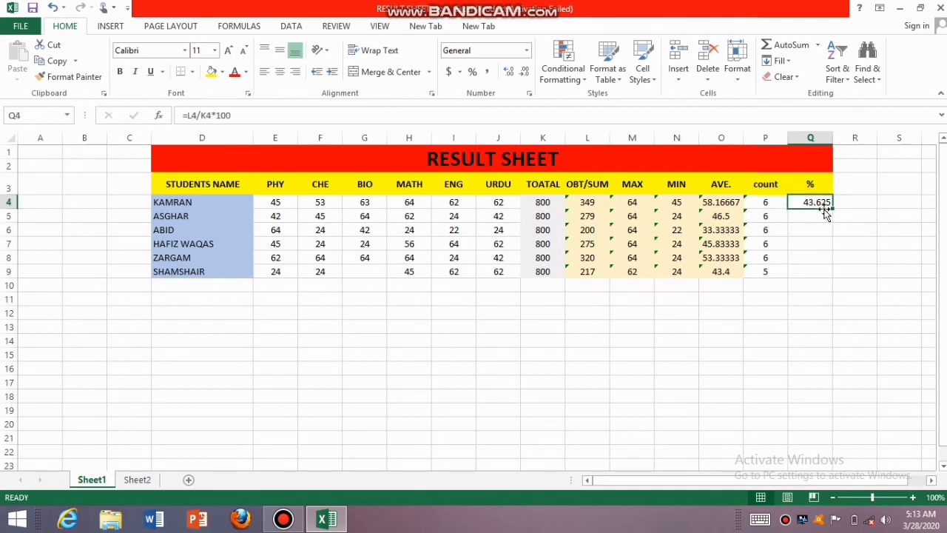
drag(832, 209, 809, 282)
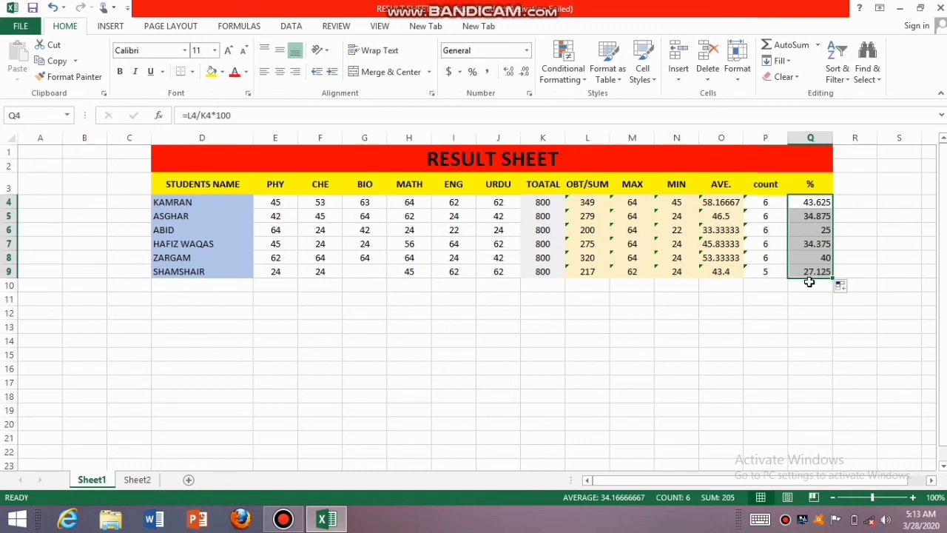